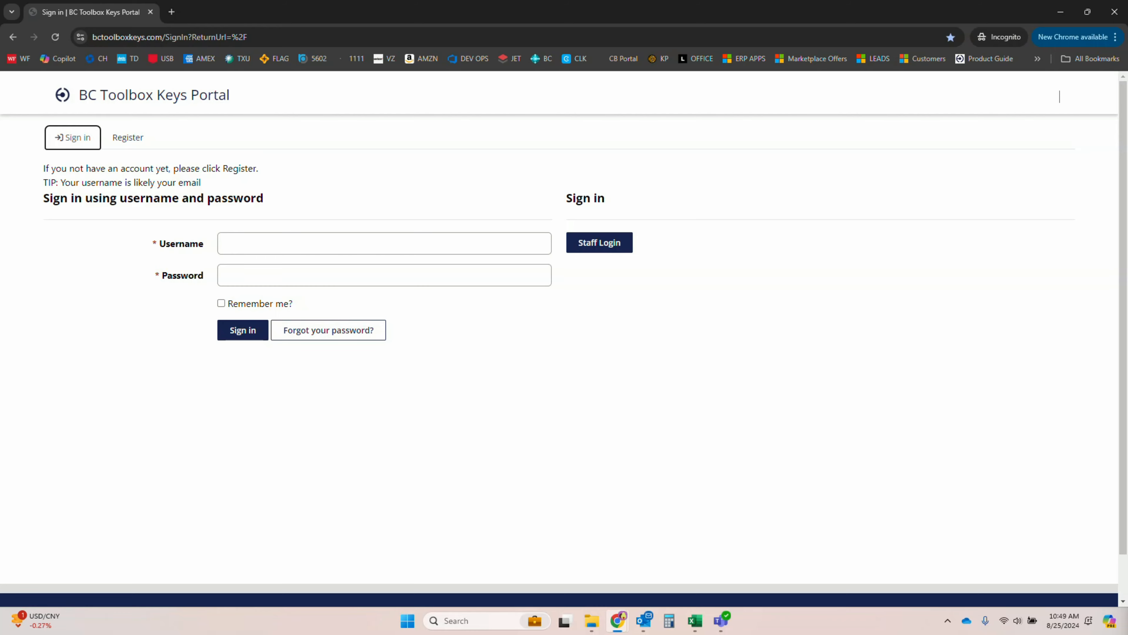
Open the registration form, fill in the account's email address, and reuse the same email as the username
scroll(303, 391, down, 1)
scroll(274, 297, up, 1)
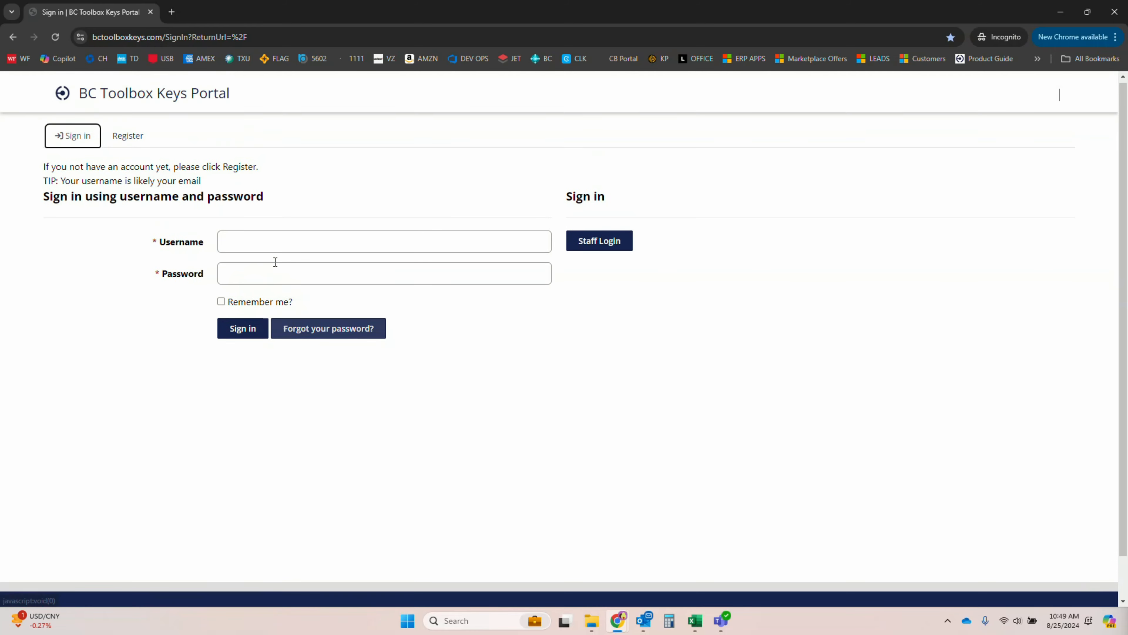
click(133, 143)
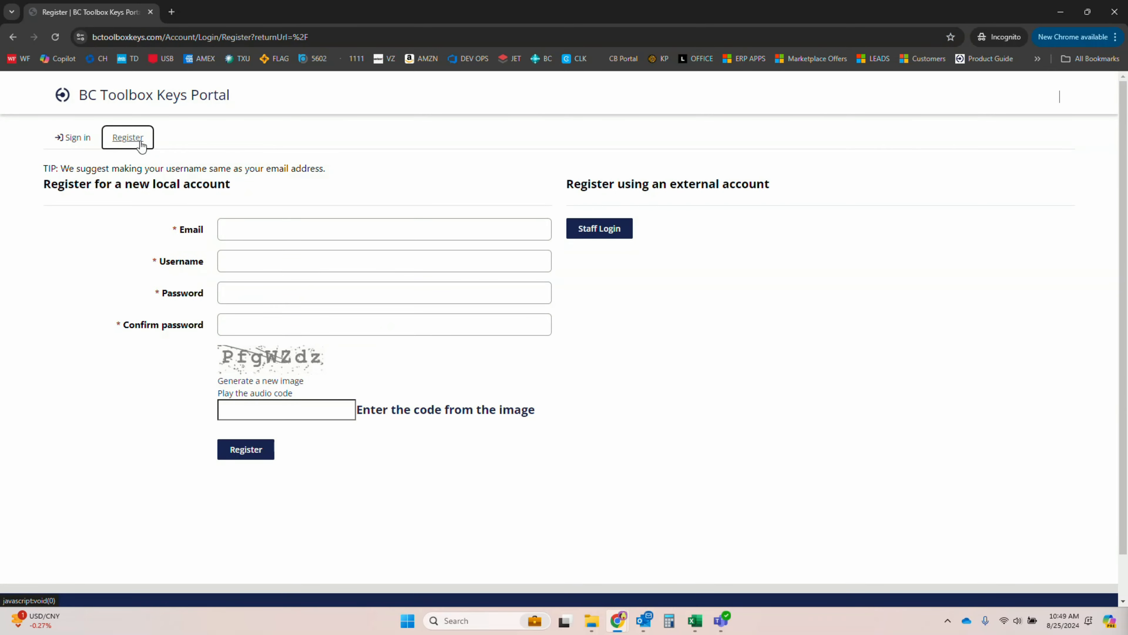
click(272, 230)
click(316, 279)
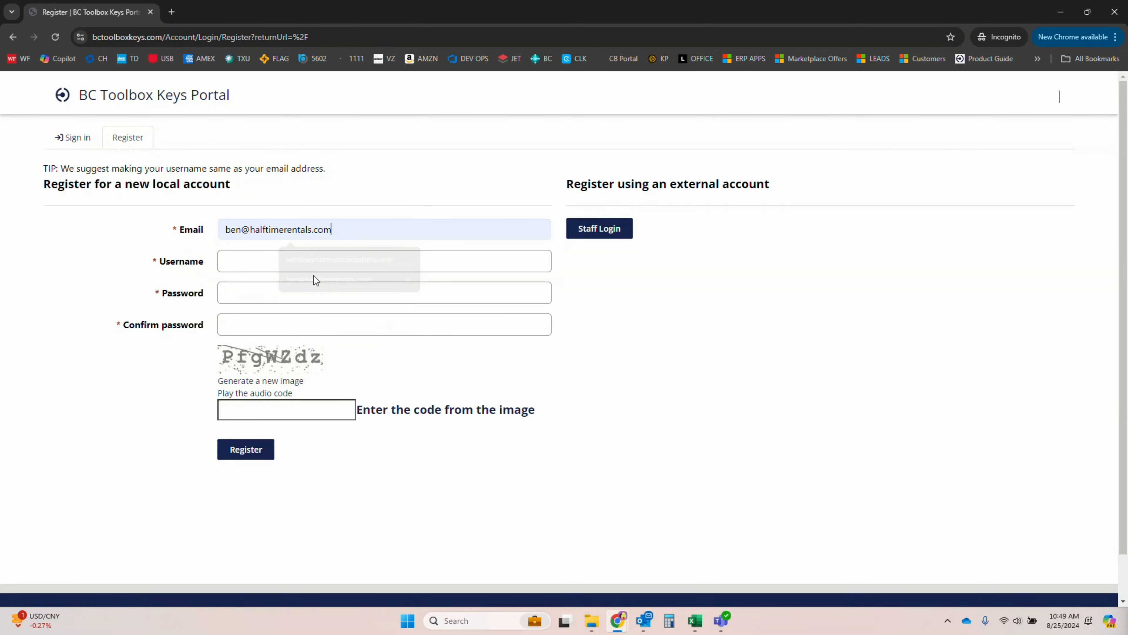
triple_click(330, 225)
key(ctrl+c)
click(254, 258)
key(ctrl+v)
Enter the new account password and repeat it in the password confirmation field
click(266, 300)
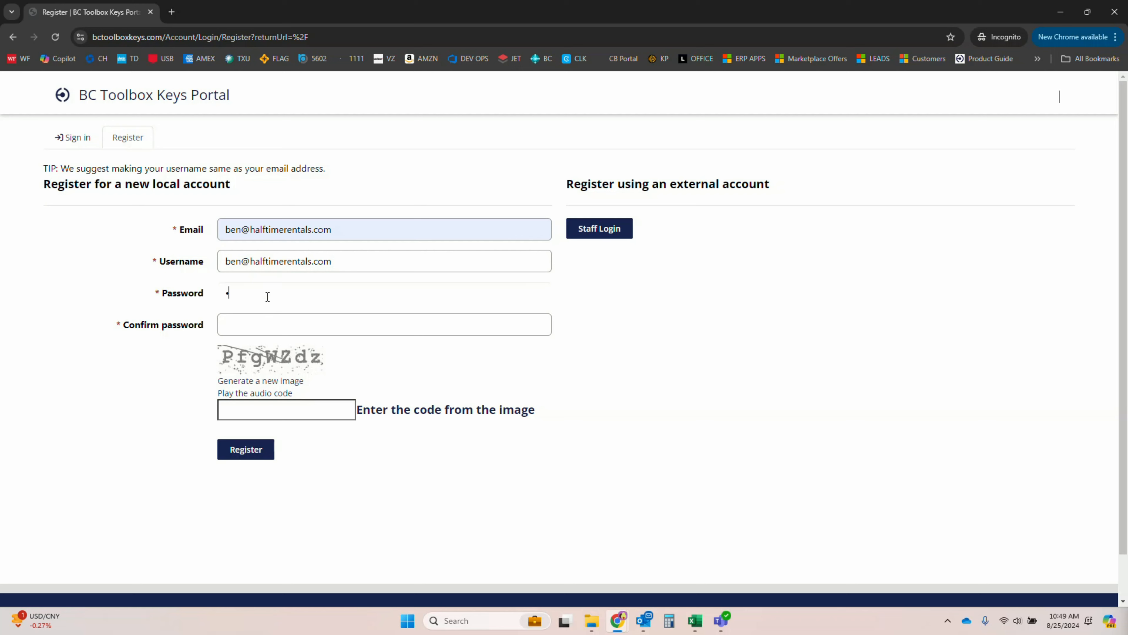
text(•••••••••)
key(Tab)
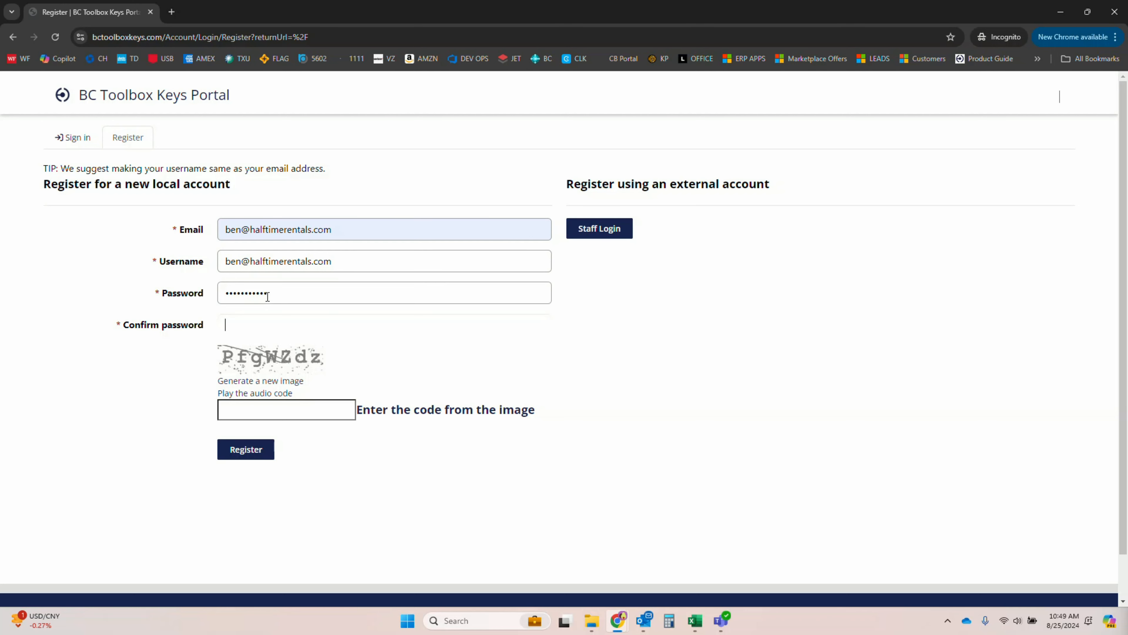
text(•••••••••)
key(Tab)
key(Tab)
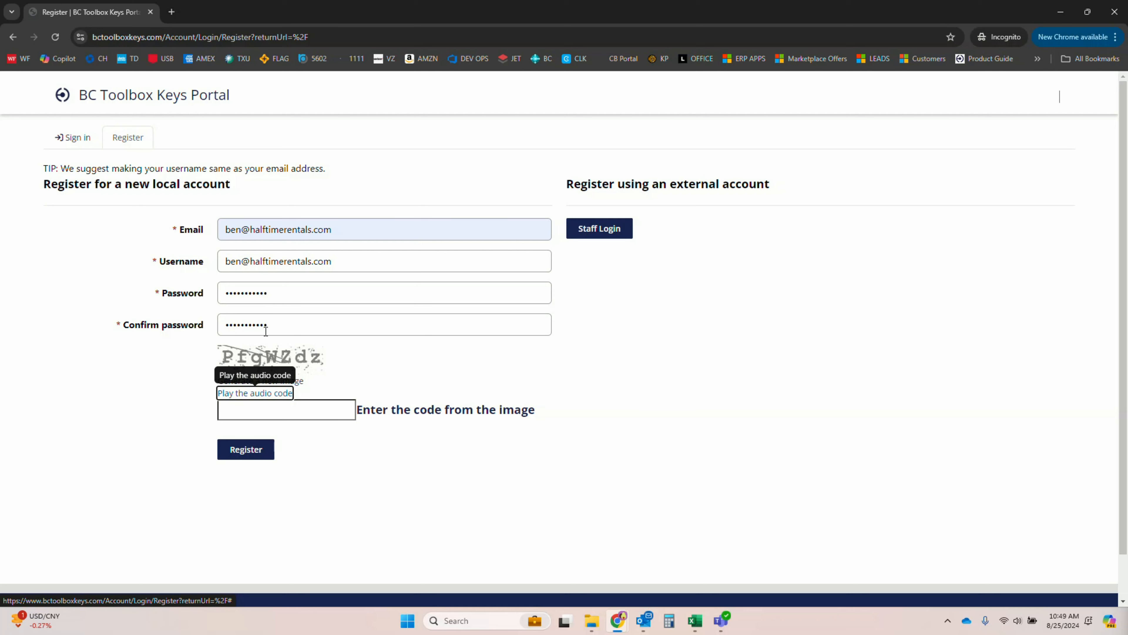
Enter the verification code shown in the image and submit the account registration
click(297, 409)
text(P)
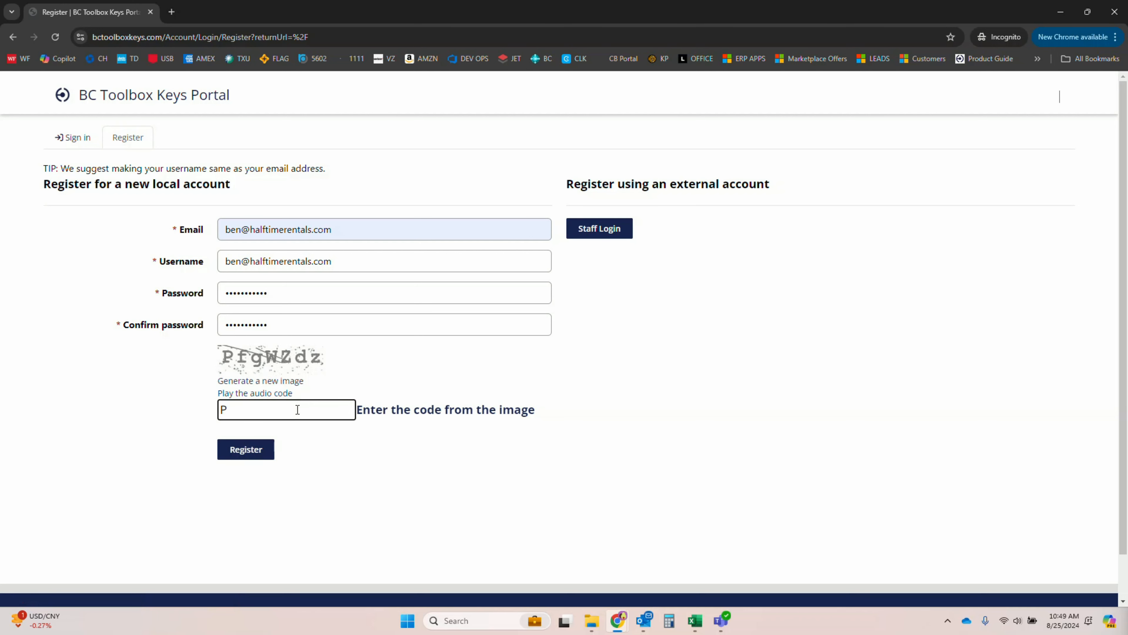
text(fgWZdz)
click(257, 449)
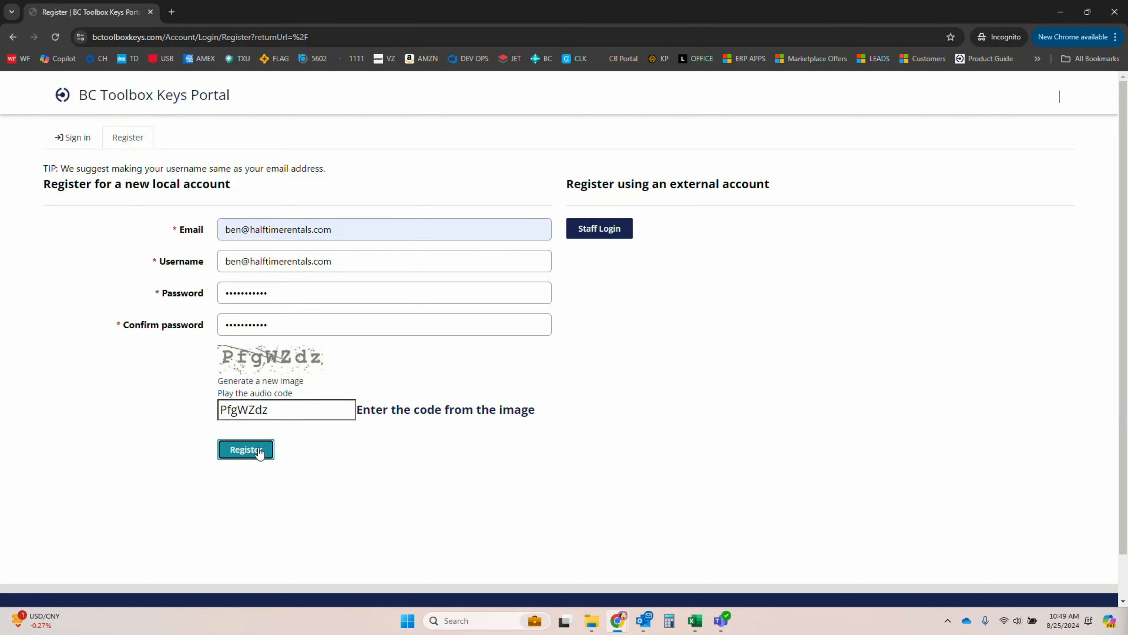
click(260, 451)
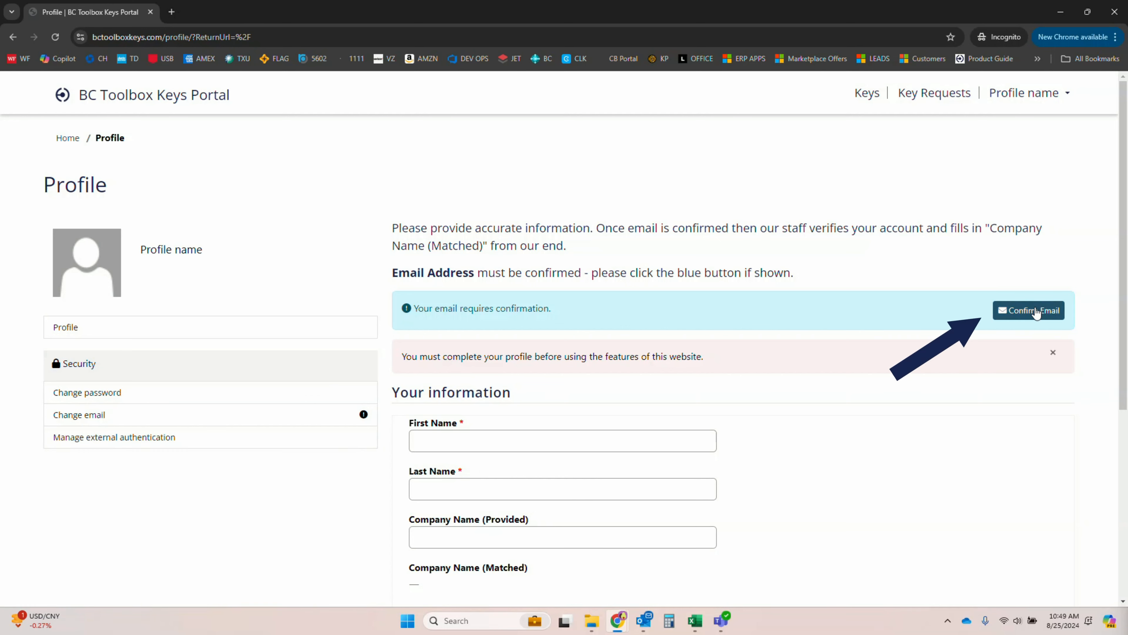
Request the email confirmation and copy the confirmation link from the received Outlook message
click(1034, 316)
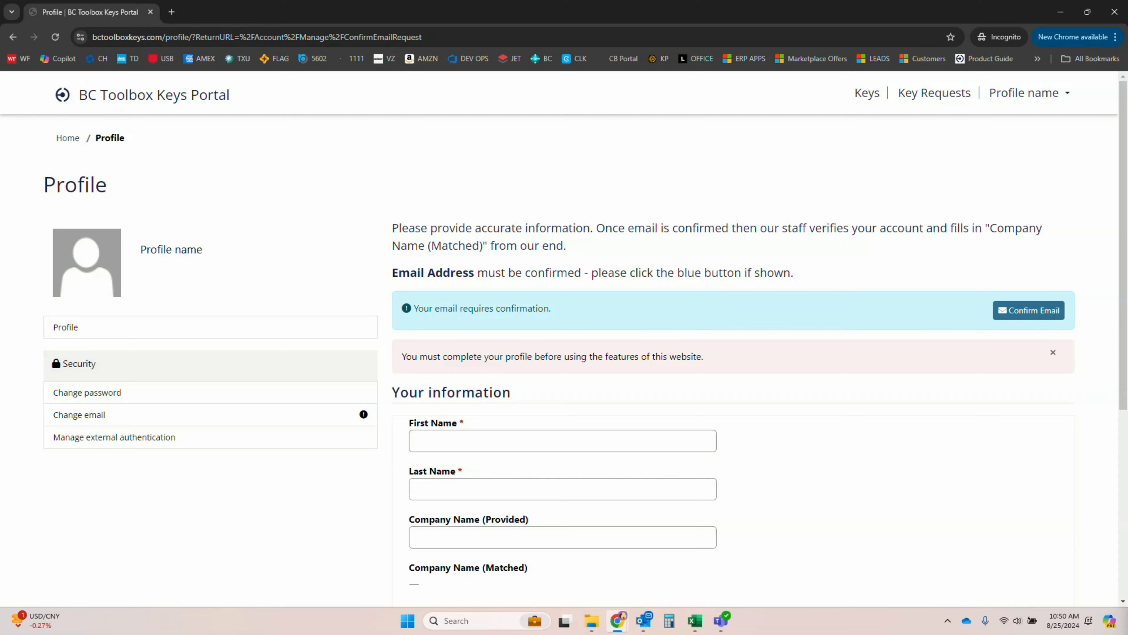
drag(1127, 191, 789, 111)
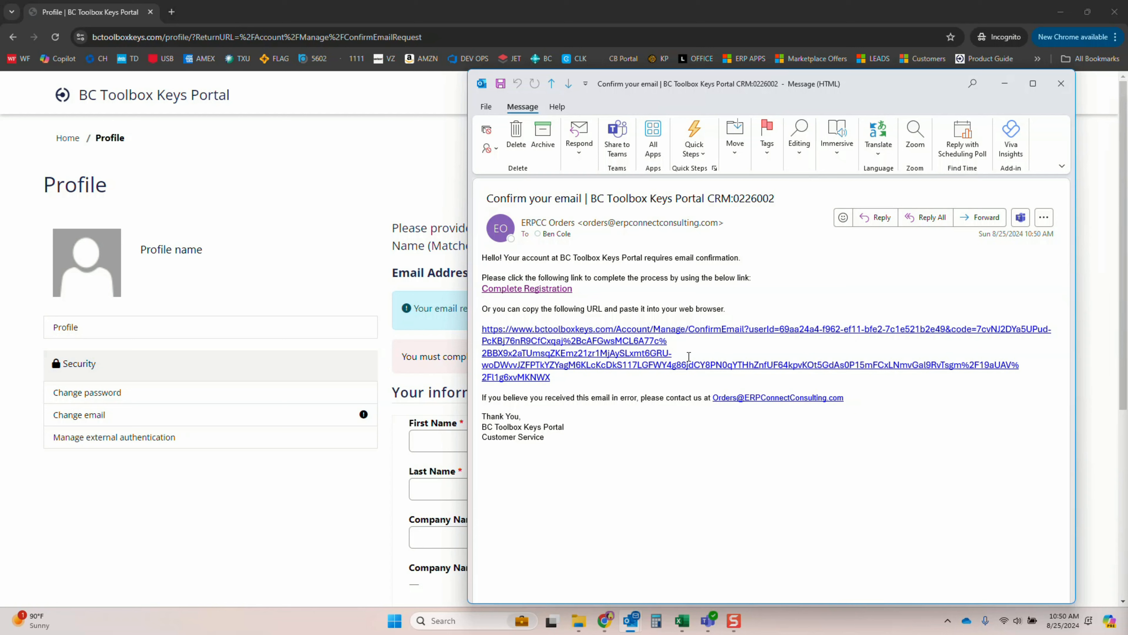
drag(565, 378, 503, 336)
click(617, 295)
right_click(560, 291)
click(609, 366)
Switch back to Chrome and load the copied confirmation link with its verification code in a new tab to confirm the email
click(428, 13)
click(171, 12)
key(ctrl+v)
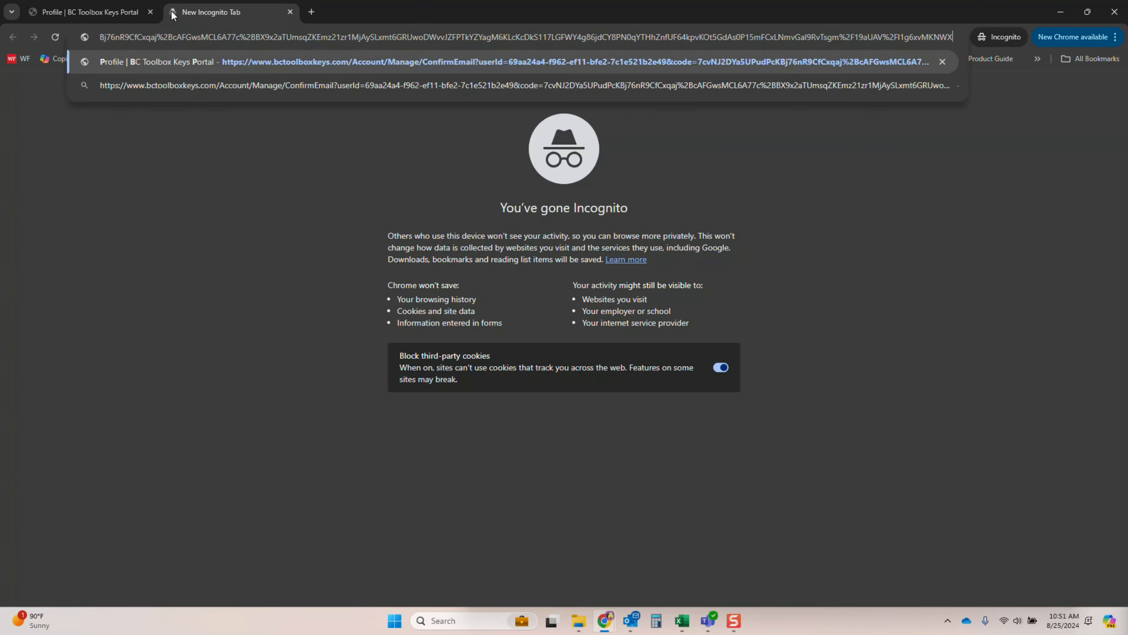
key(Return)
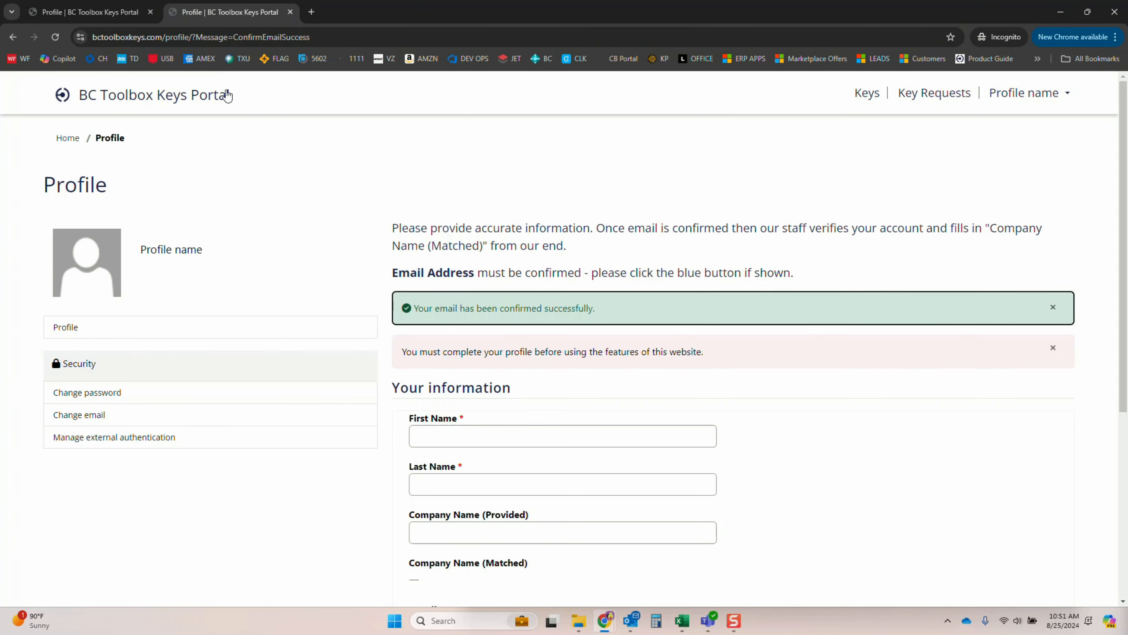
drag(423, 308, 595, 307)
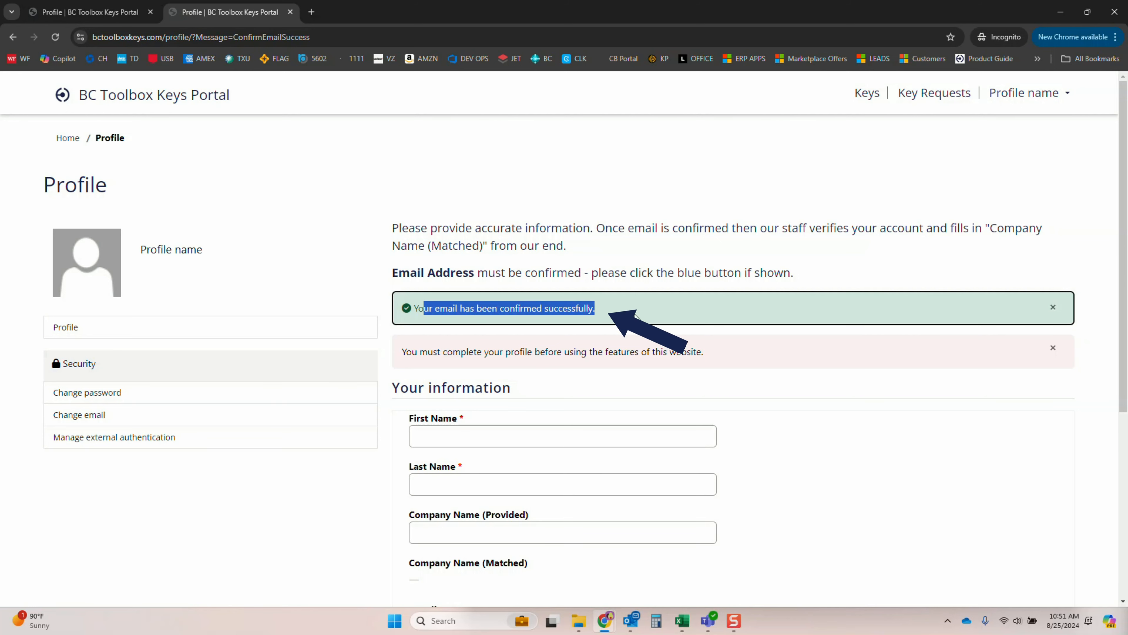
click(590, 307)
Fill in the profile's first and last name and set the provided company name to ERP Connect
scroll(460, 362, down, 3)
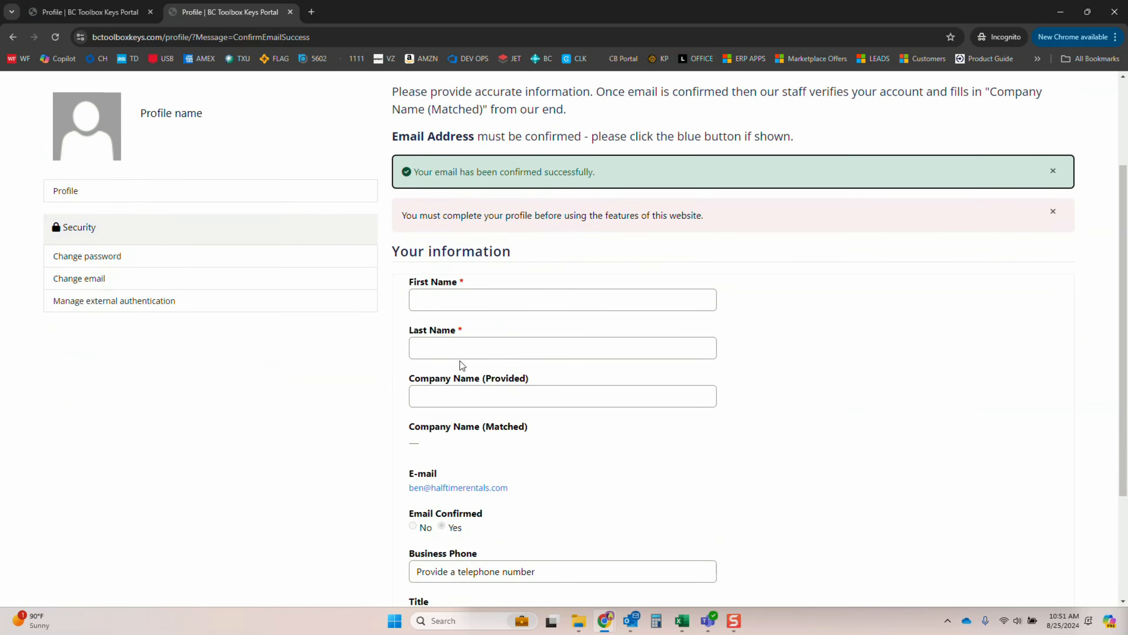
click(488, 250)
text(Ben)
key(Tab)
text(Cole)
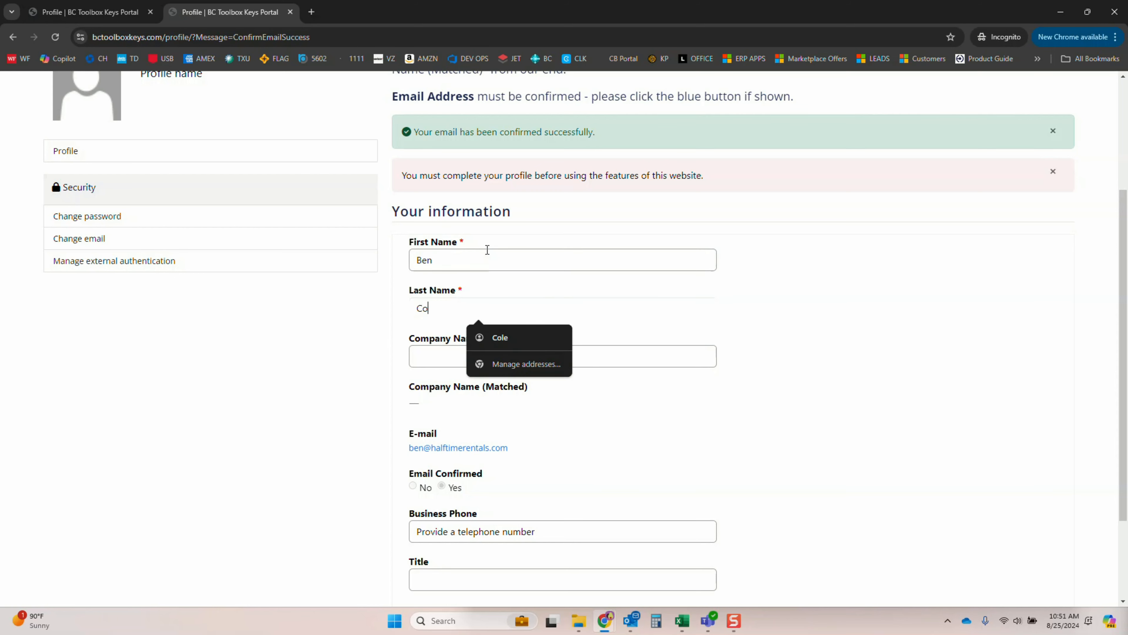
key(Tab)
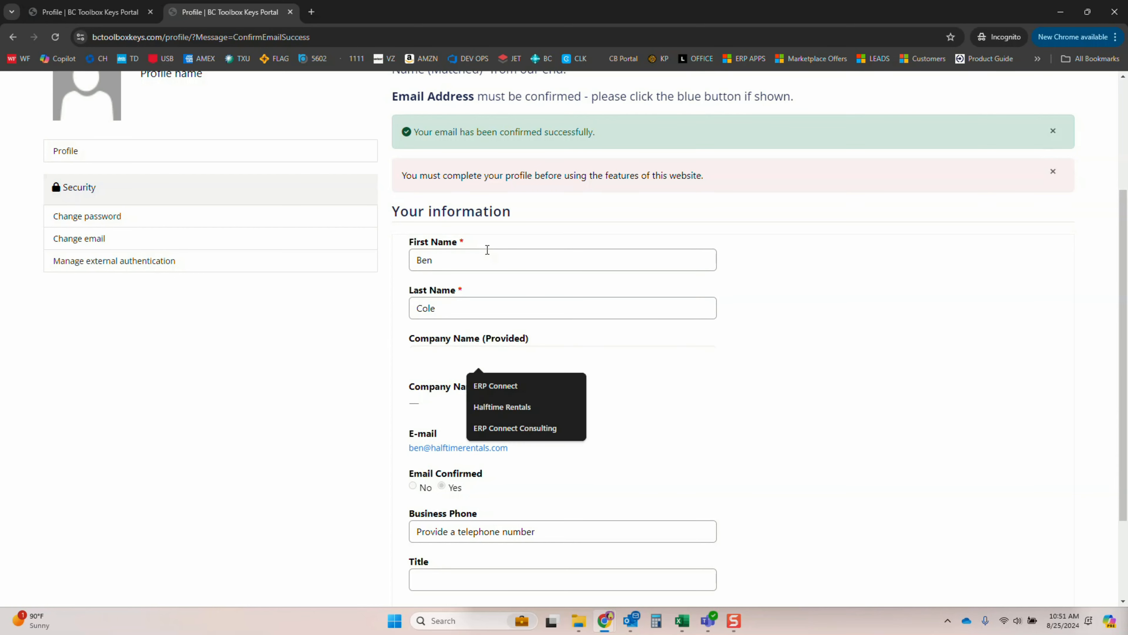
text(ERP Connect)
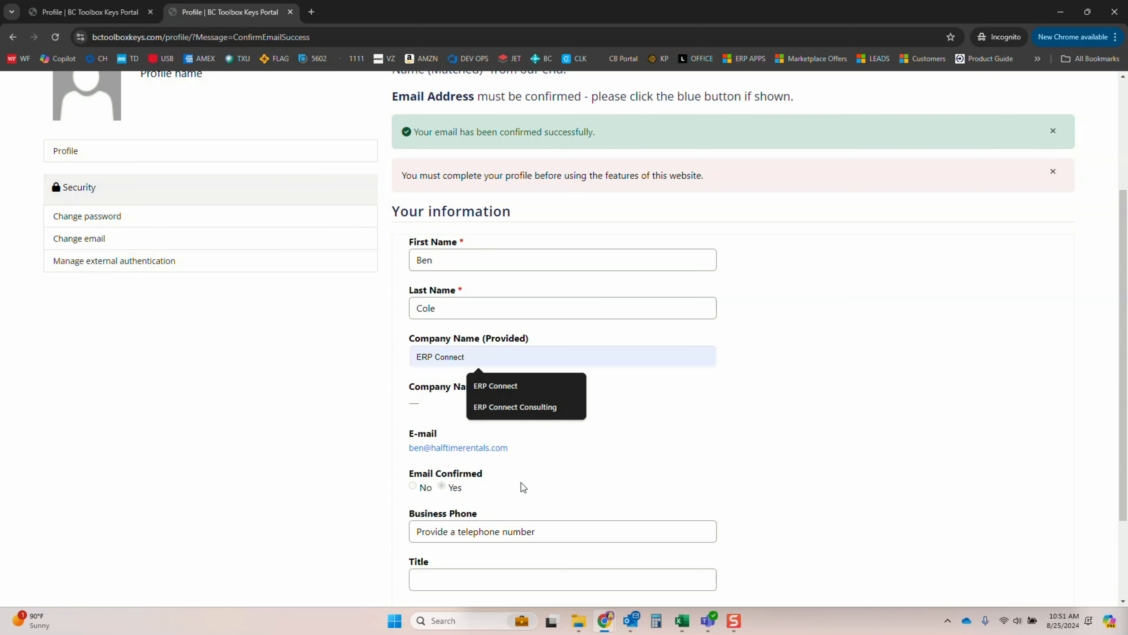
Complete the profile with the business phone number and the title President, and save the update
click(535, 523)
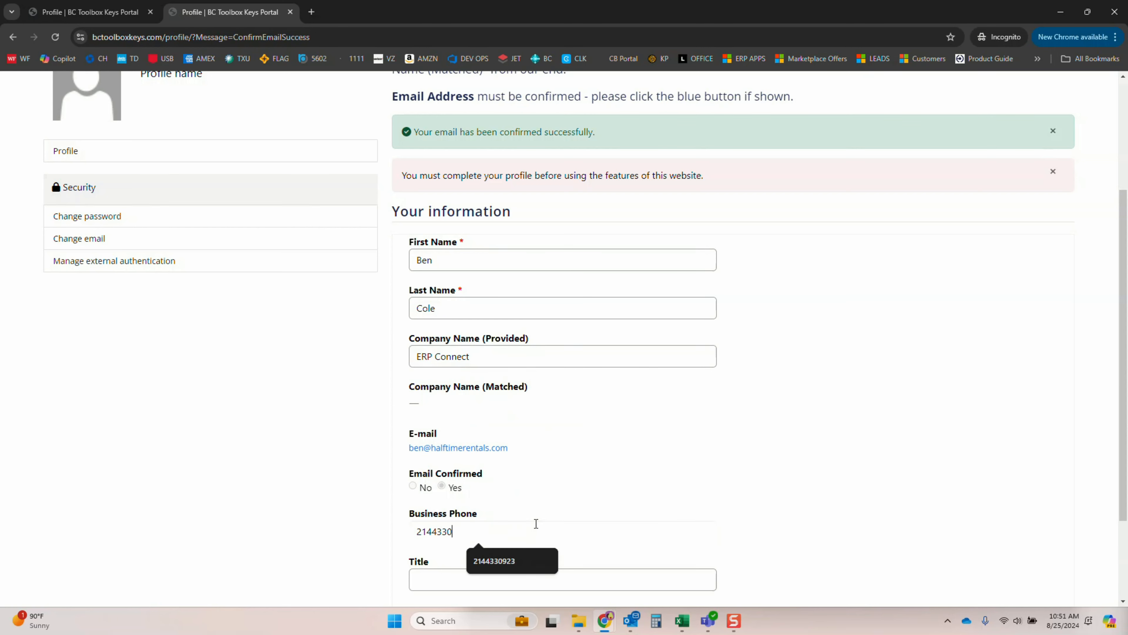
key(Tab)
scroll(536, 523, down, 2)
text(Pres)
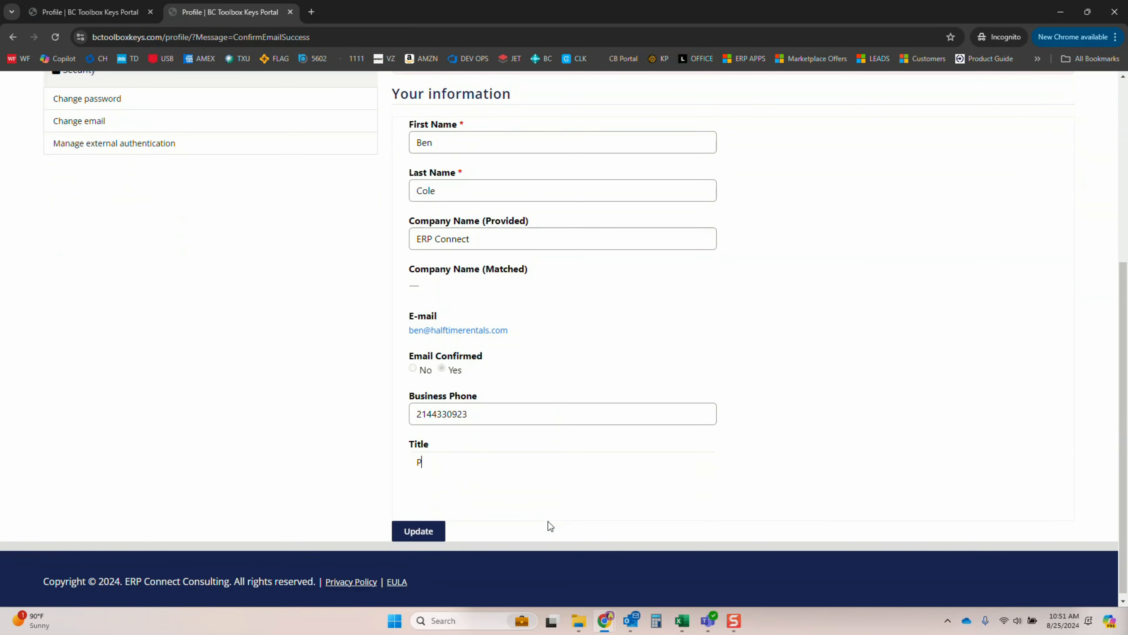
text(ident)
click(426, 538)
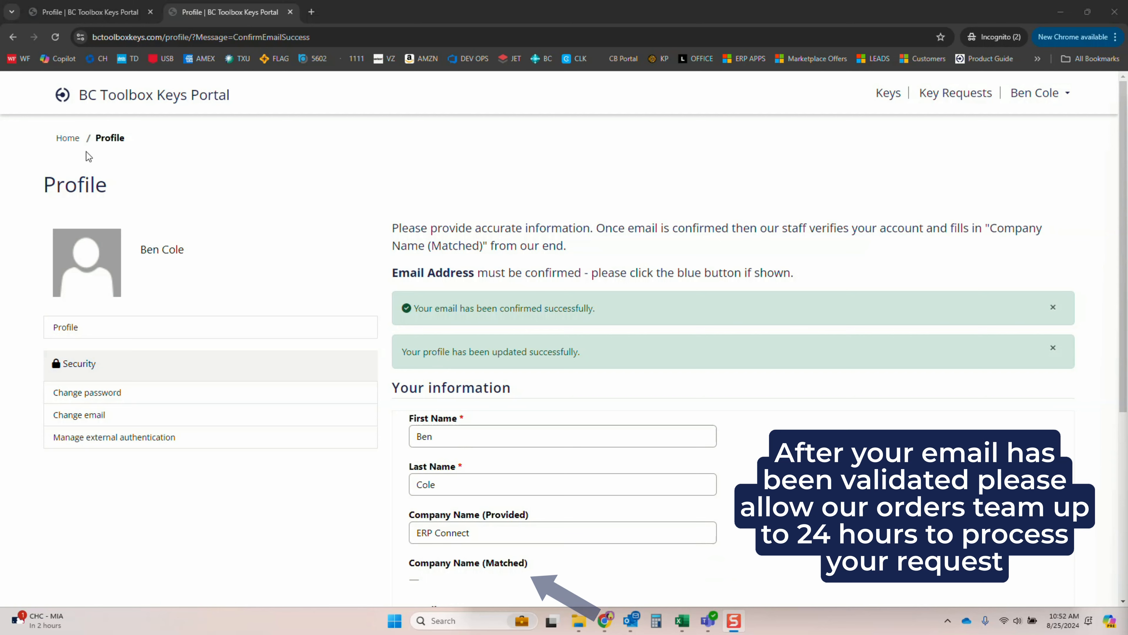
Reload the profile page and check the Company Name (Matched) field
click(55, 37)
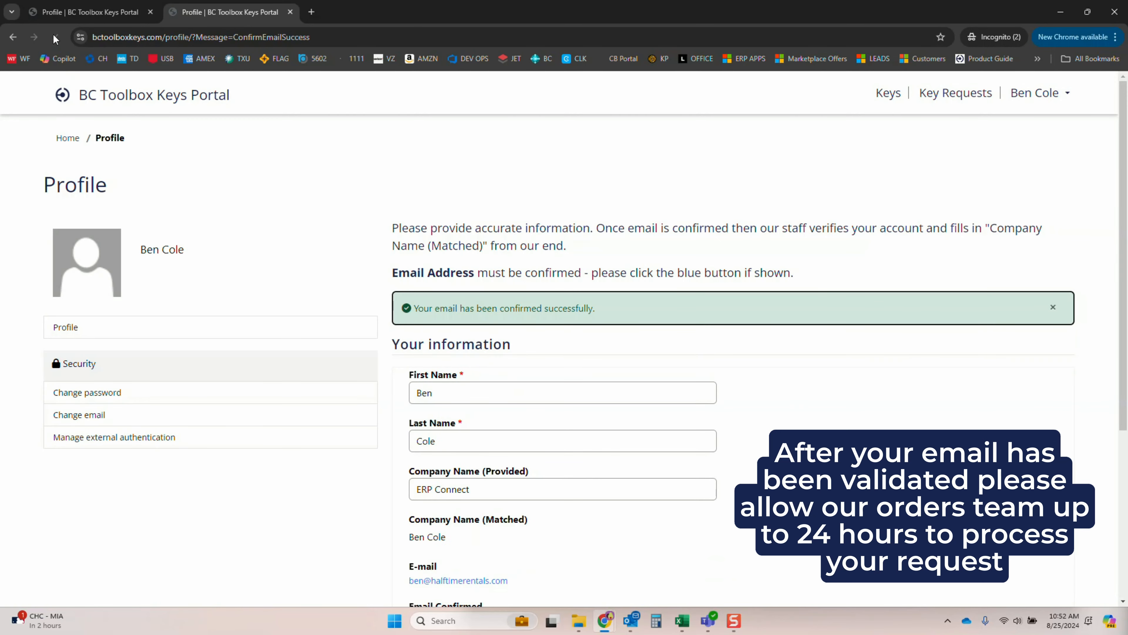
scroll(522, 462, down, 1)
scroll(522, 462, down, 2)
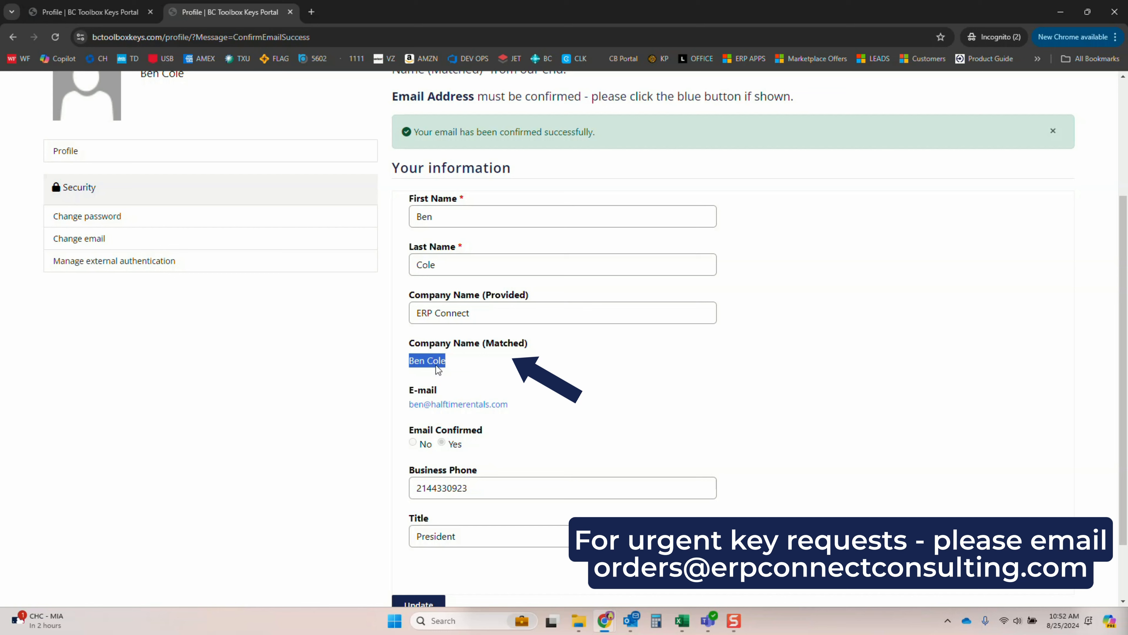
scroll(529, 445, up, 2)
scroll(528, 444, up, 1)
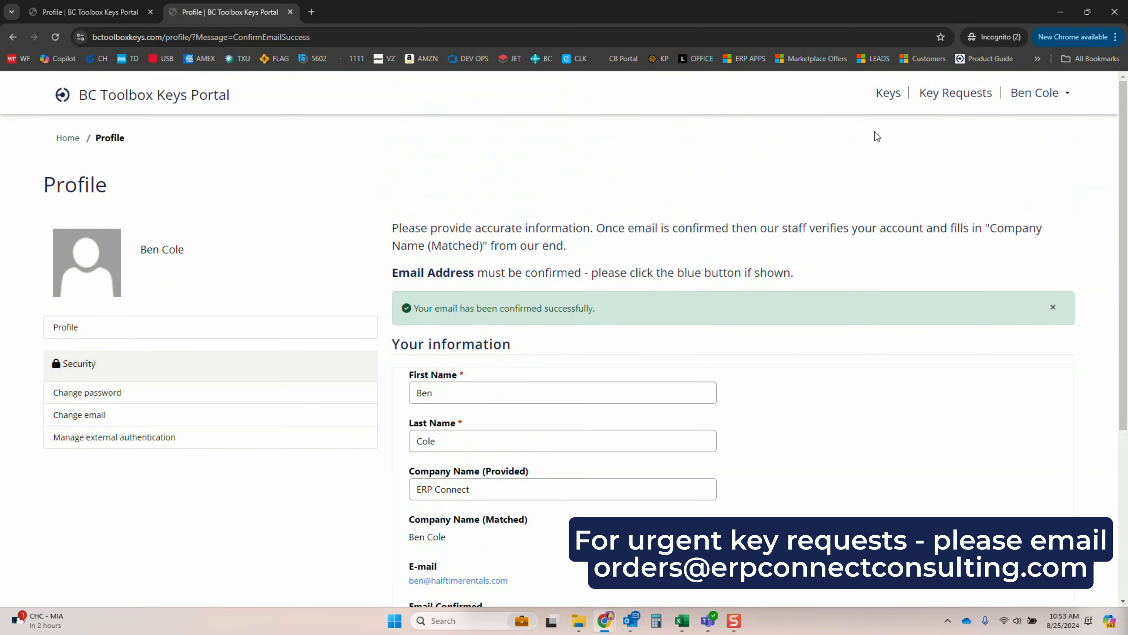
Open the Activation Keys list and examine its customers, modules, environments, expiration dates, tenant IDs and keys
click(888, 98)
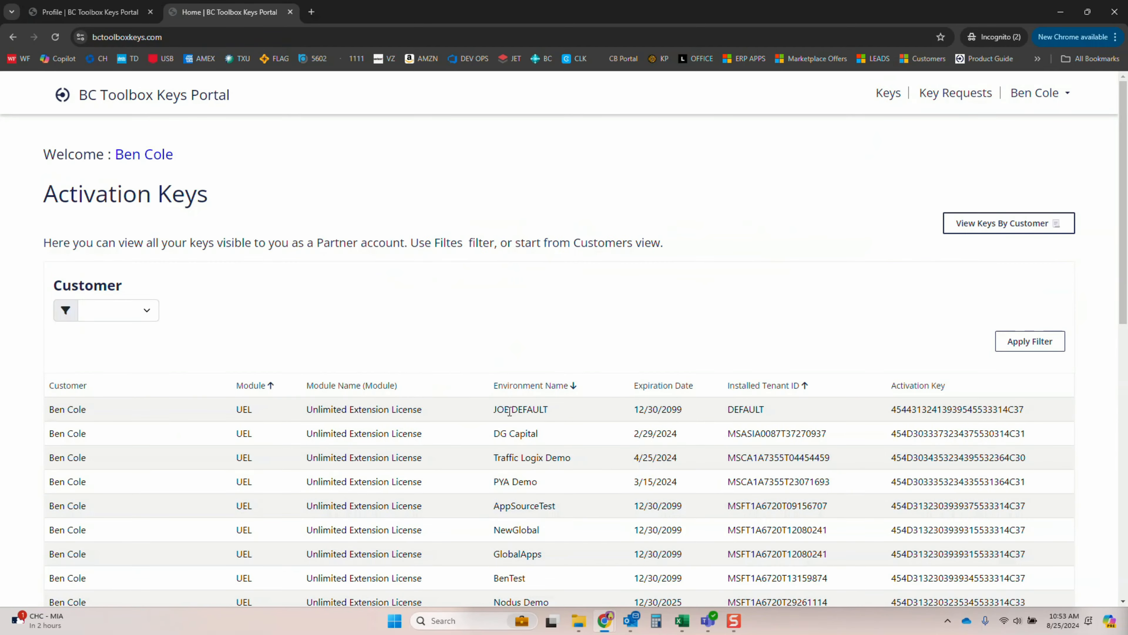
scroll(510, 411, down, 2)
scroll(511, 409, up, 2)
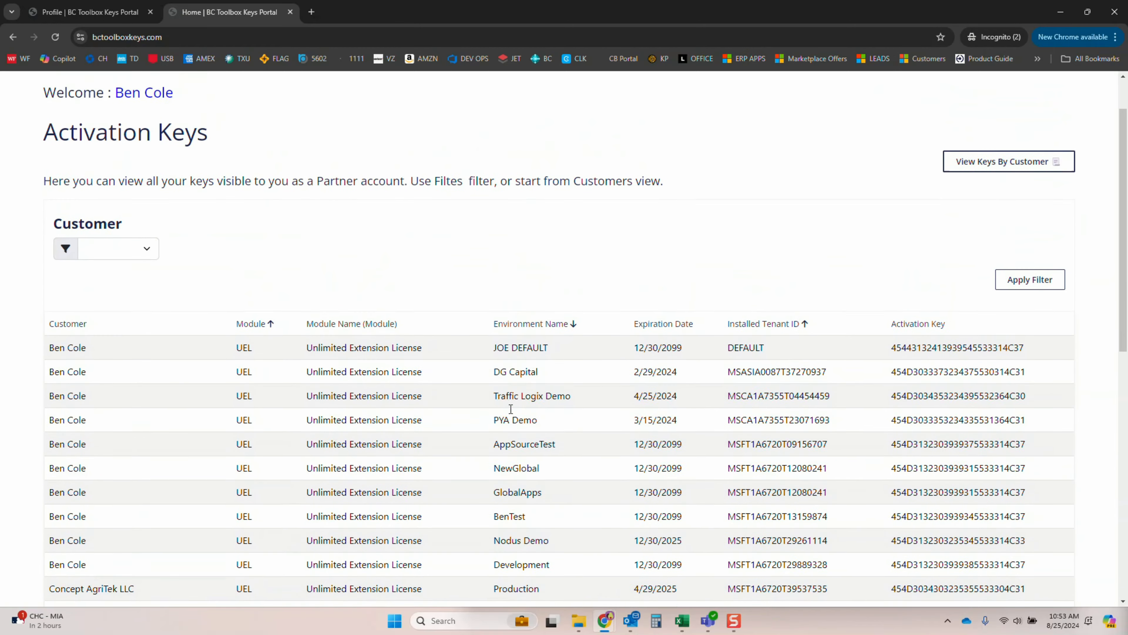
scroll(62, 391, down, 3)
scroll(73, 376, up, 1)
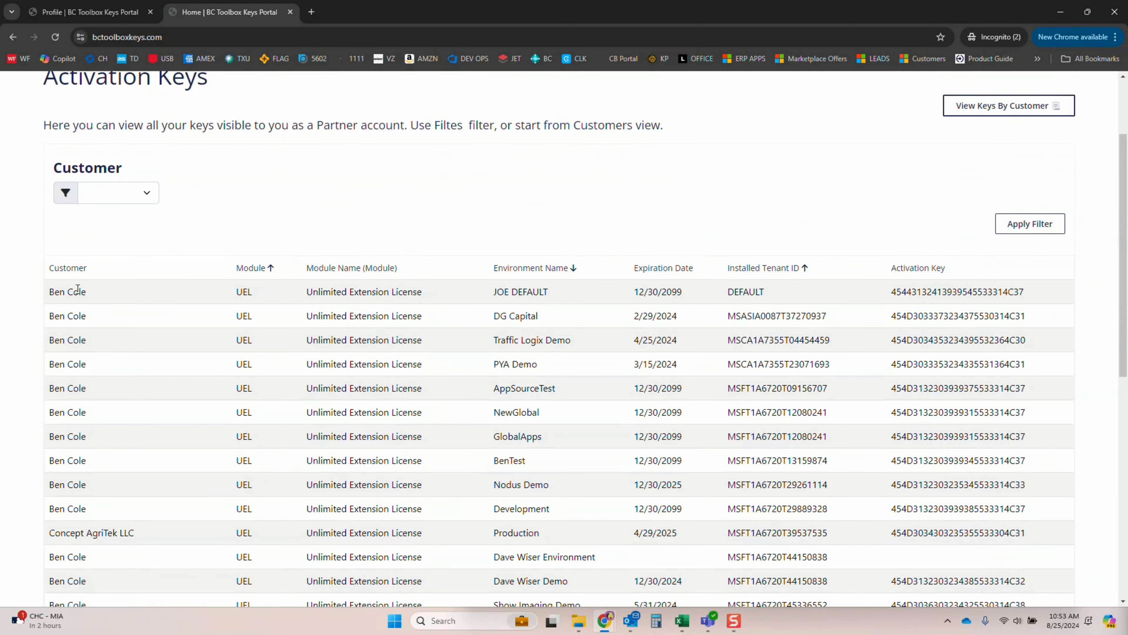
scroll(75, 382, down, 7)
scroll(82, 384, up, 7)
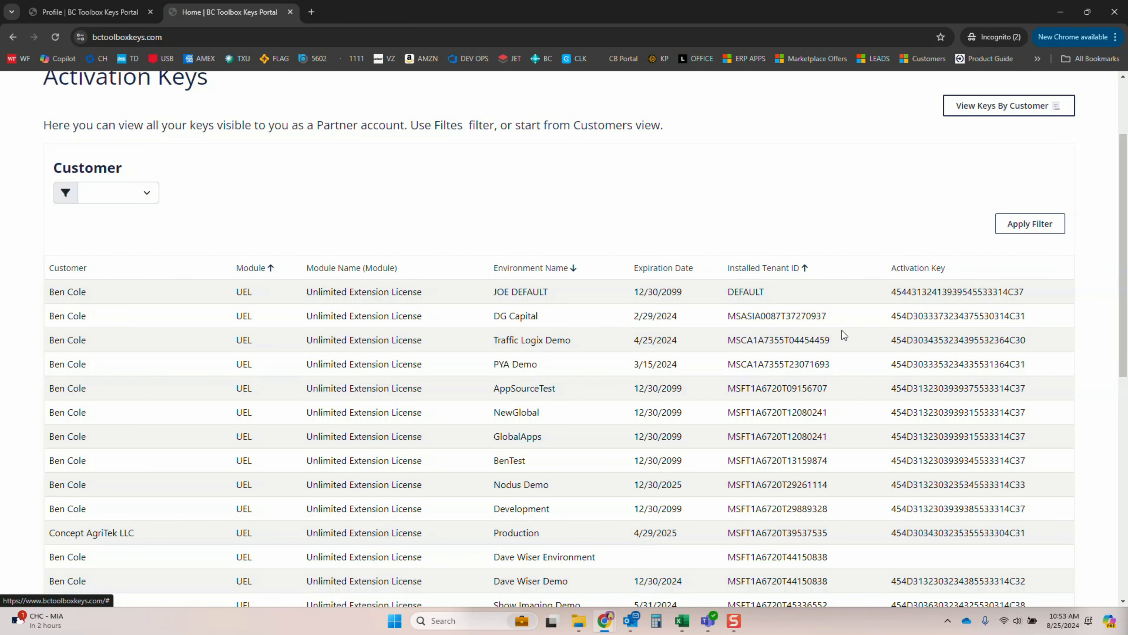
scroll(844, 336, up, 2)
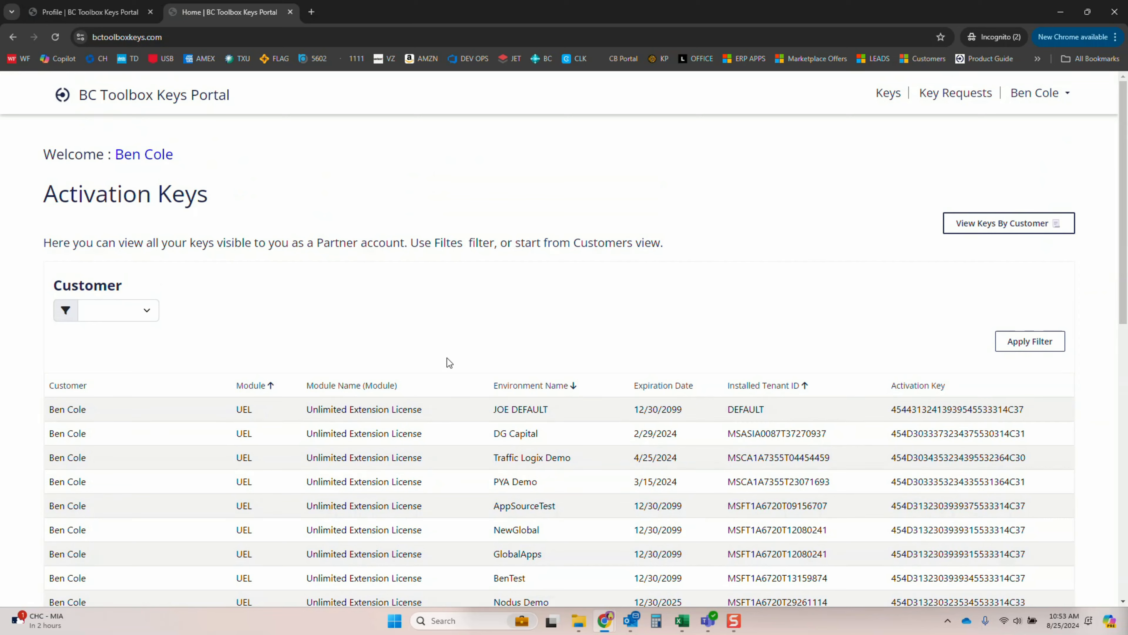
Filter the activation keys by the customer Just Packaging Inc
click(147, 310)
click(127, 366)
click(991, 349)
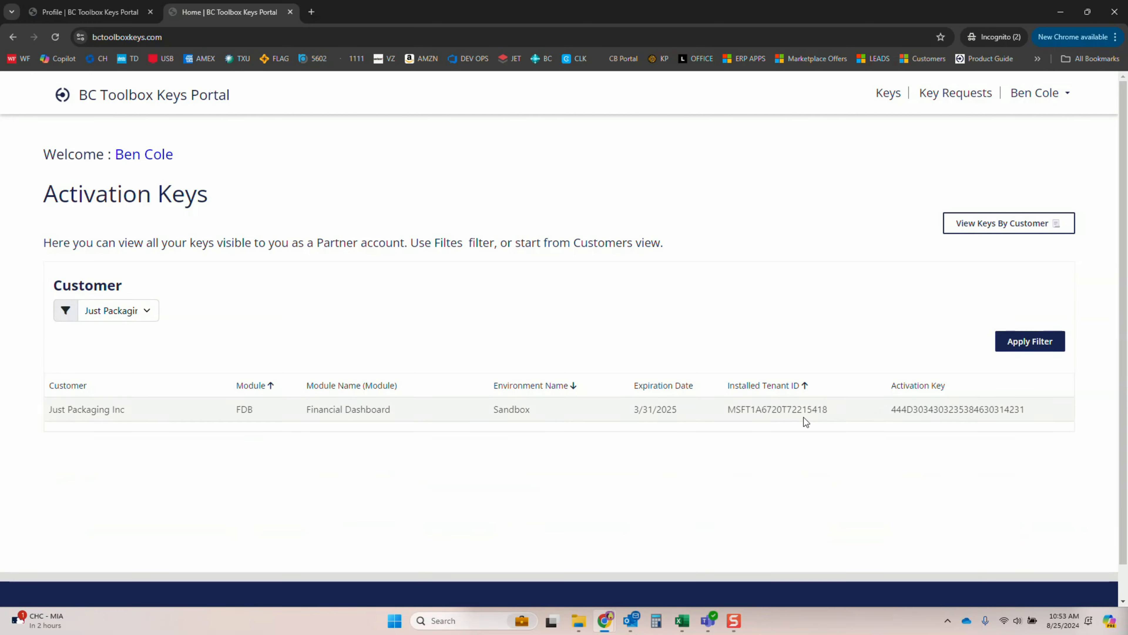
Change the activation keys filter to the customer Concept AgriTek LLC
click(118, 315)
click(109, 354)
click(1050, 351)
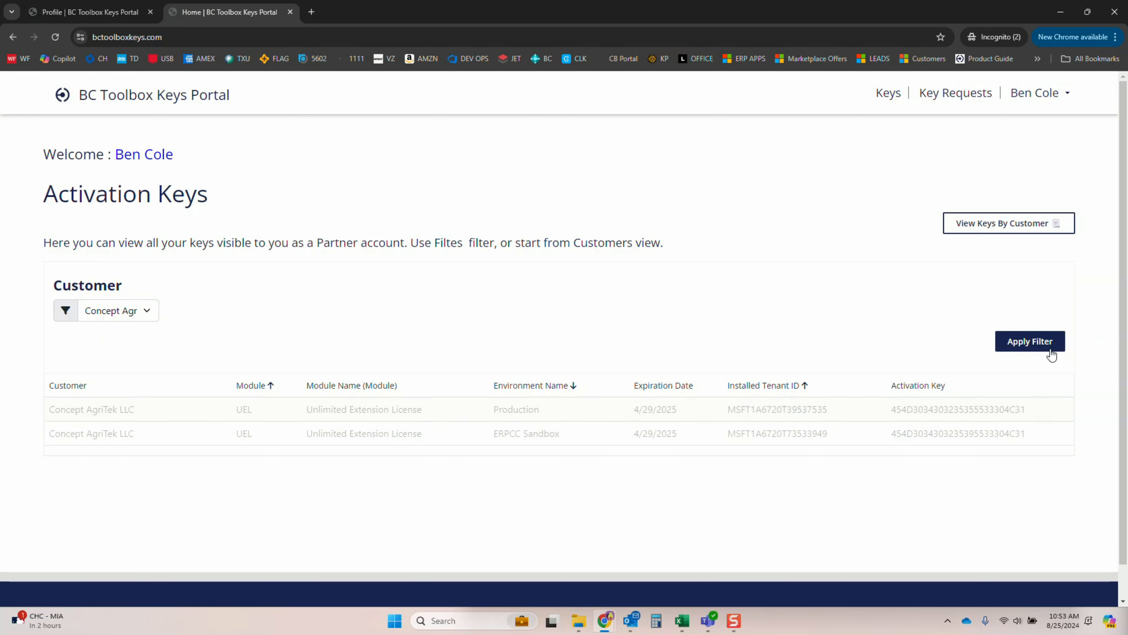
Change the activation keys filter to the customer entry that carries the account holder's own name
click(118, 314)
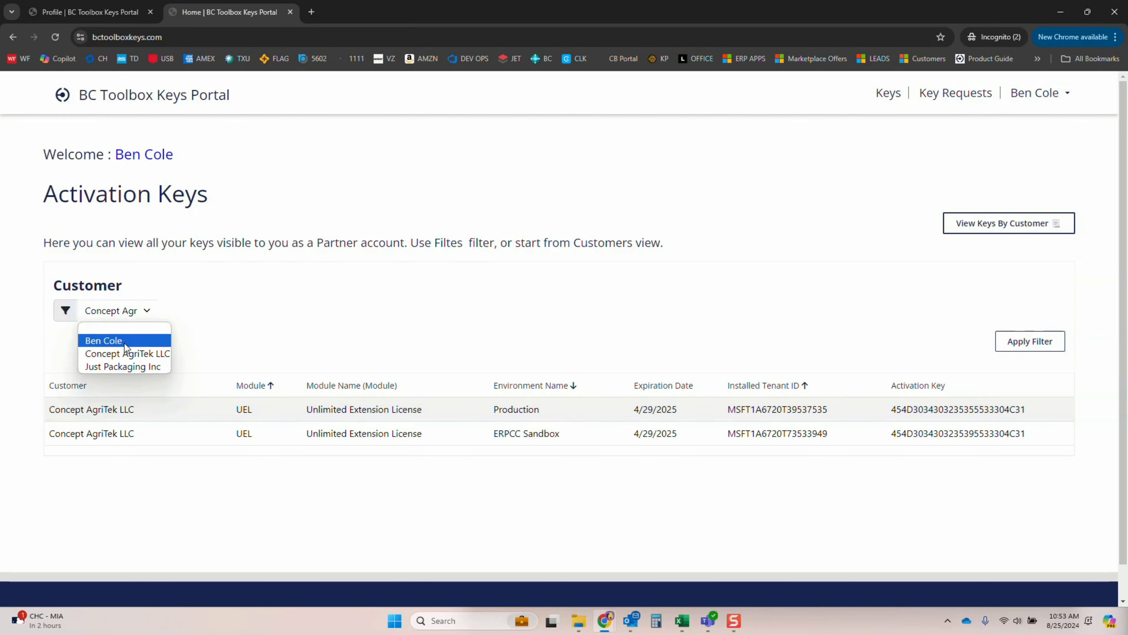
click(124, 341)
click(1049, 342)
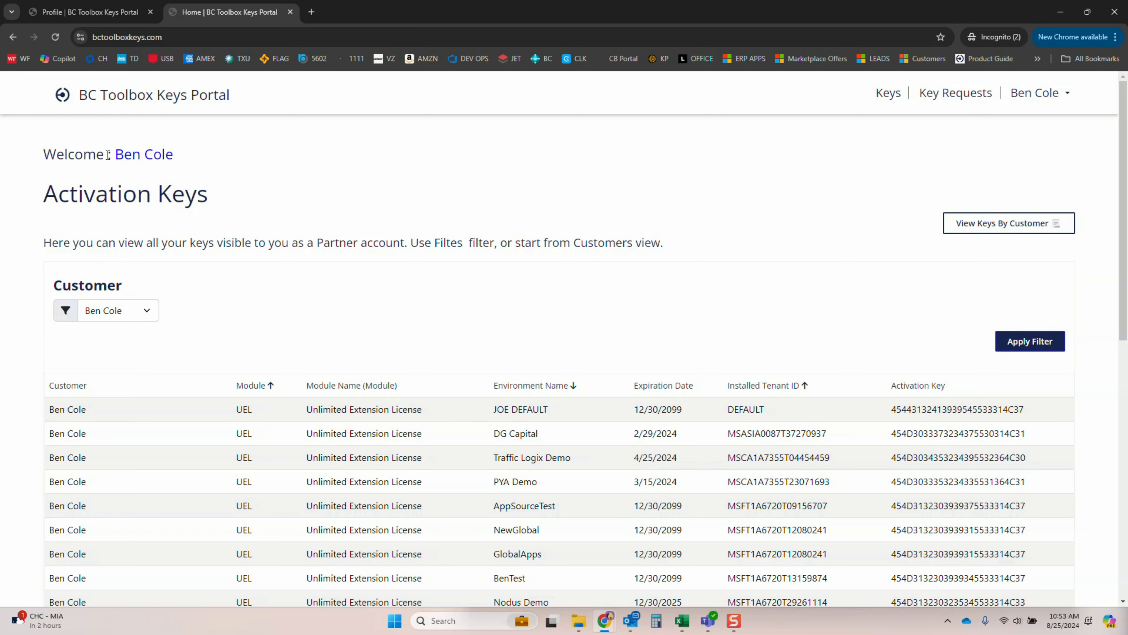
Open the View Keys By Customer page listing the accessible customer accounts
drag(111, 154, 211, 154)
click(211, 151)
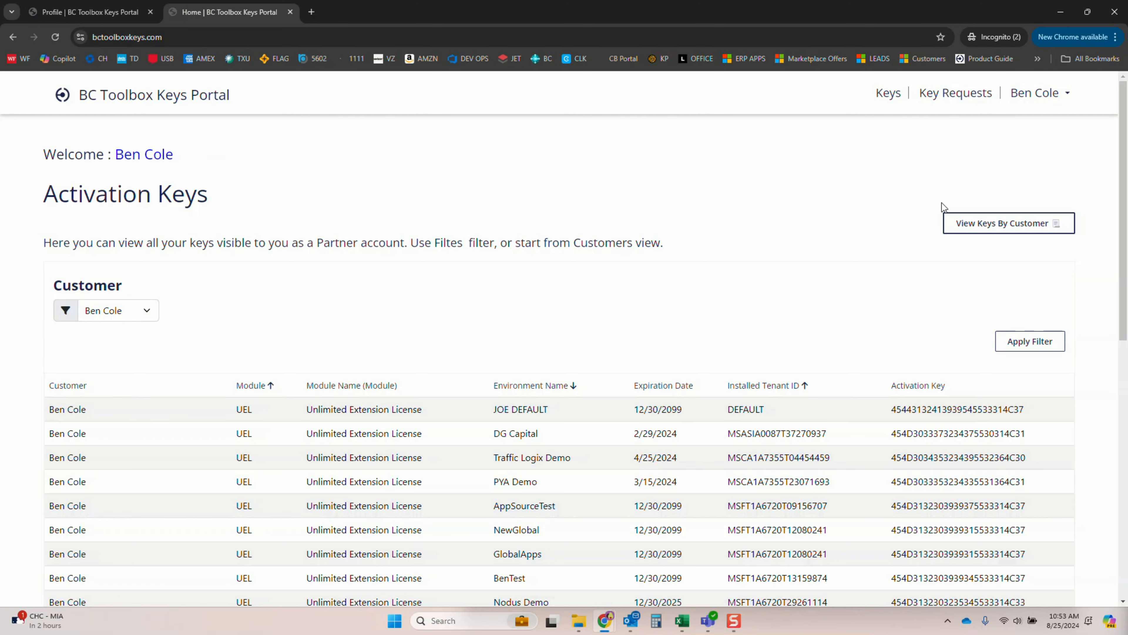
click(1014, 225)
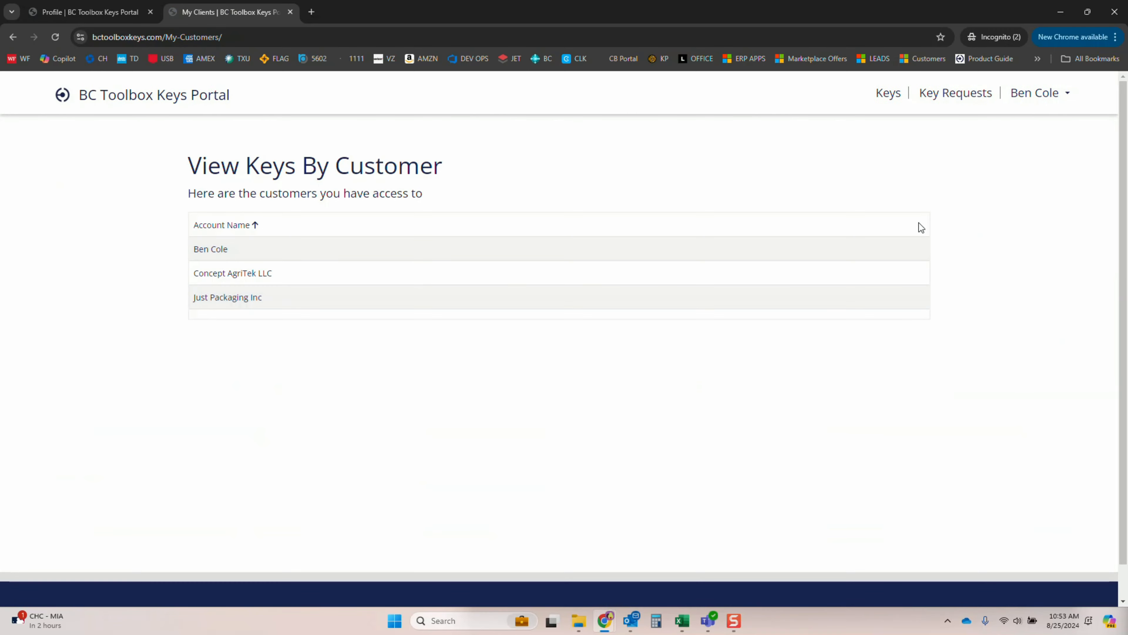
View the keys of customers Concept AgriTek LLC and Just Packaging Inc, and return to the full activation keys list
click(240, 273)
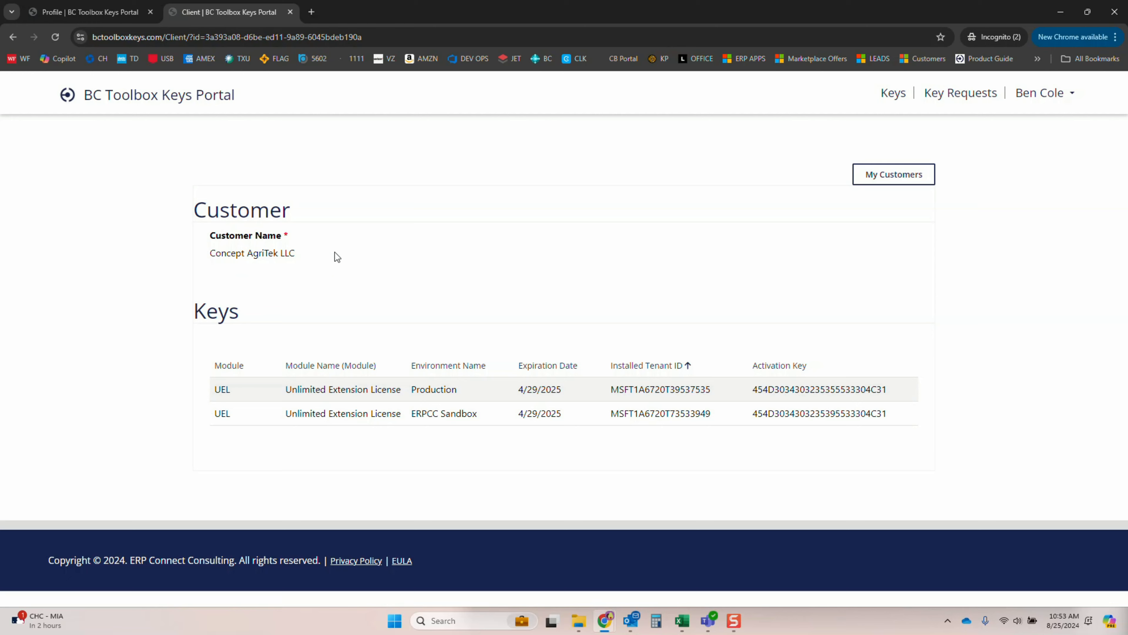
click(861, 174)
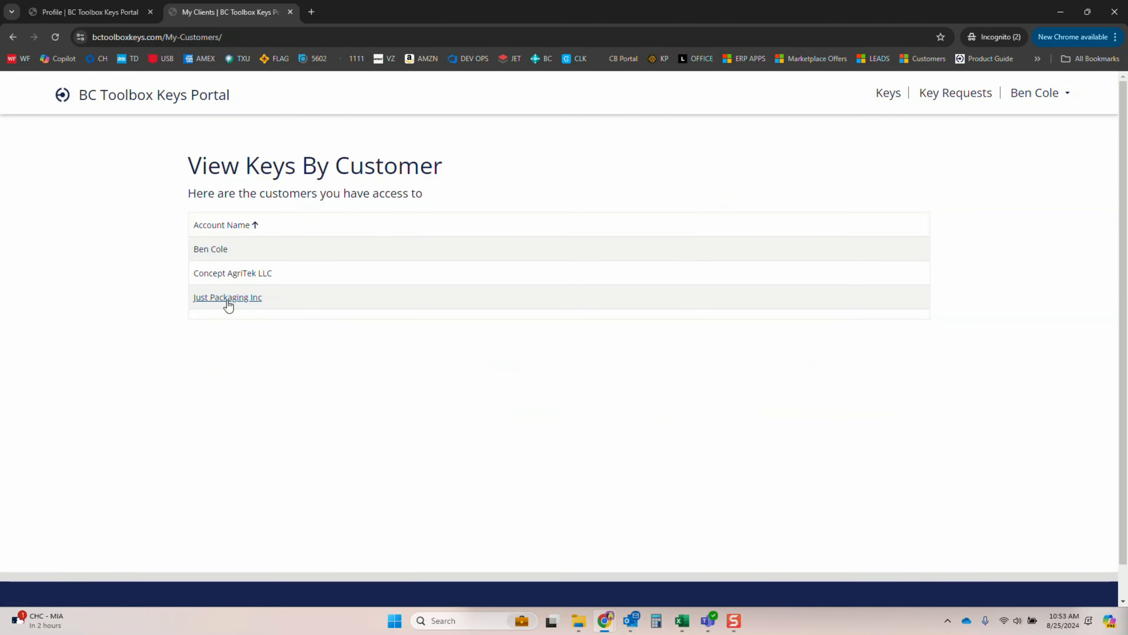
click(228, 299)
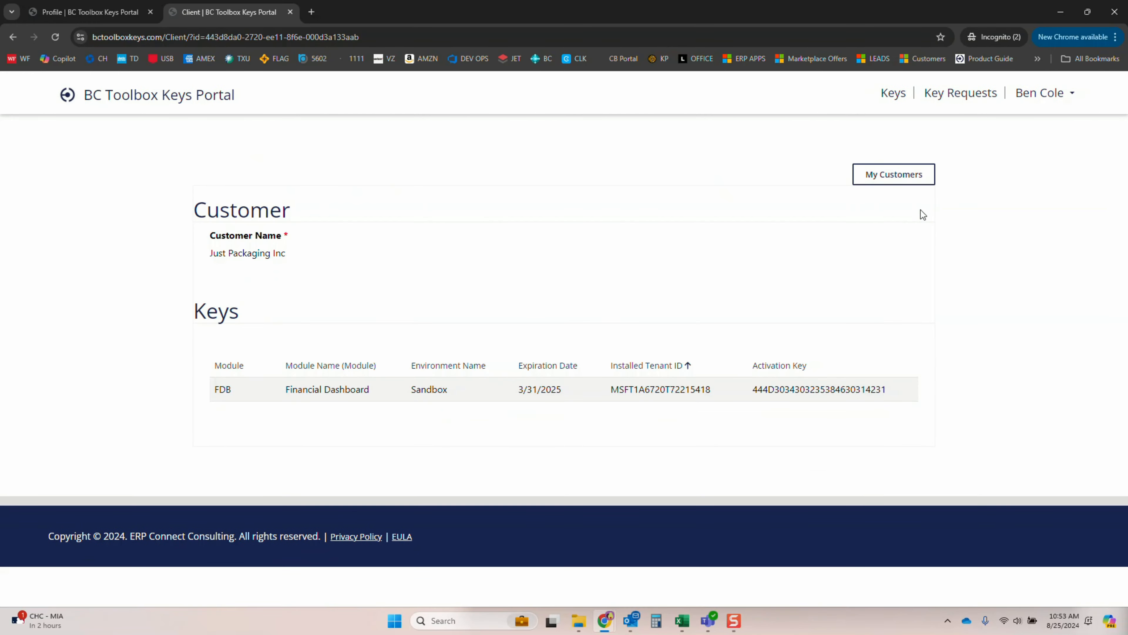
click(903, 180)
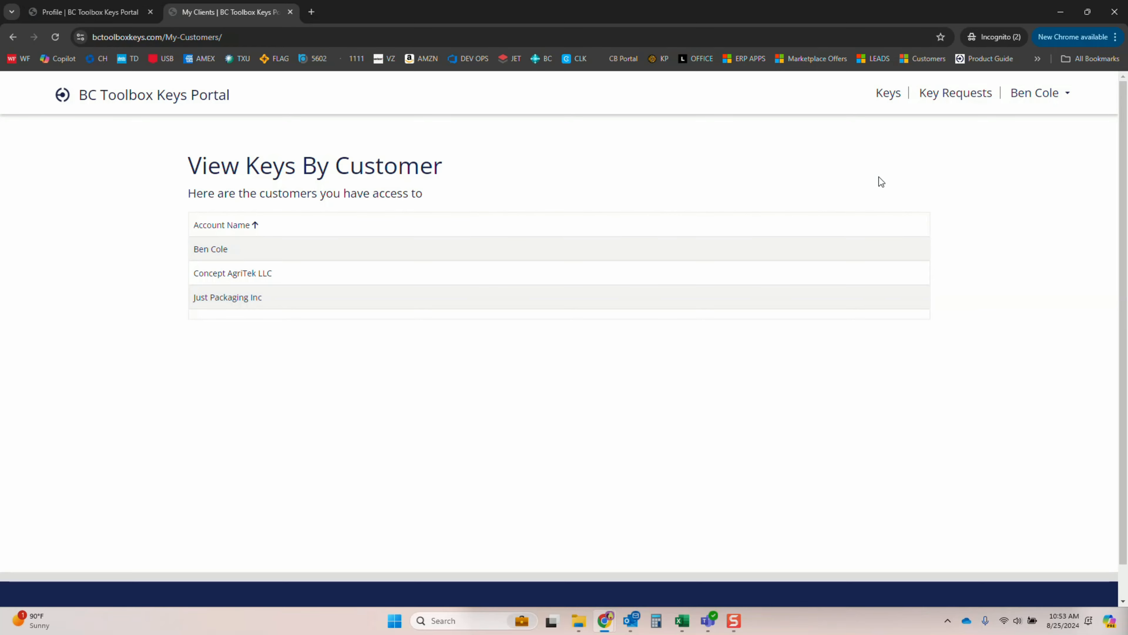
click(889, 95)
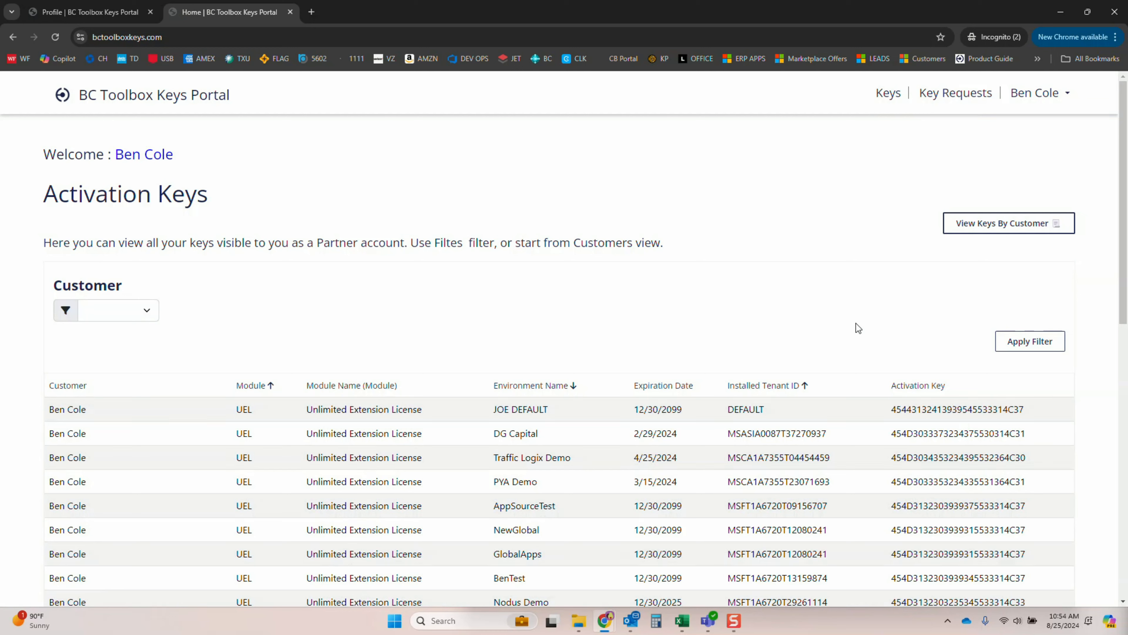
Start a new key request with the end user company legal name Testing Key Request 1234
click(944, 100)
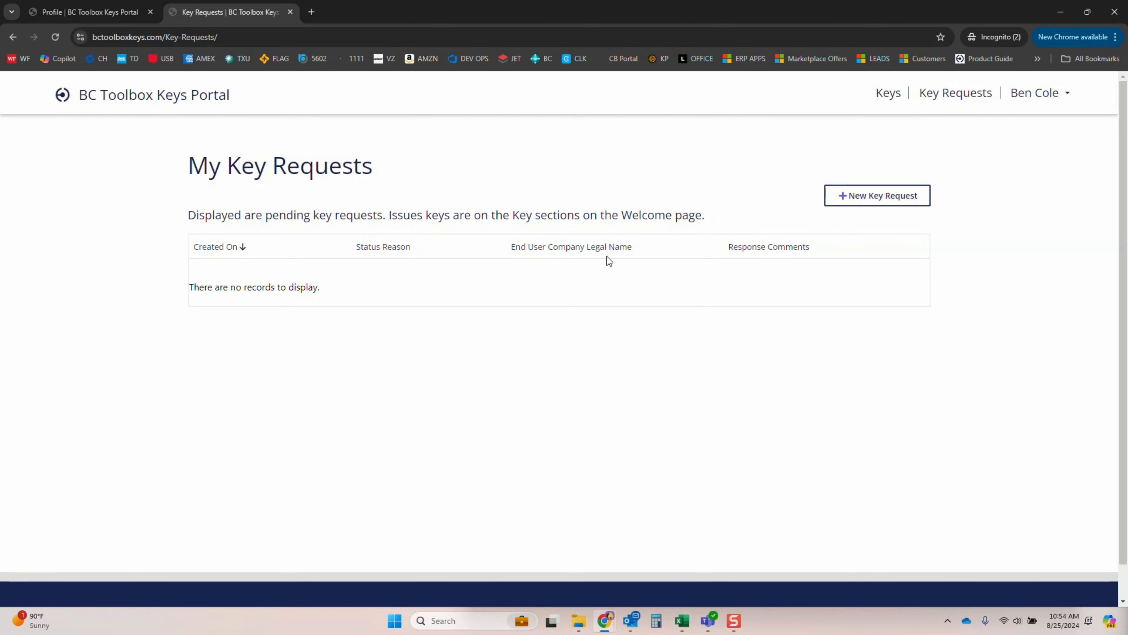
click(887, 201)
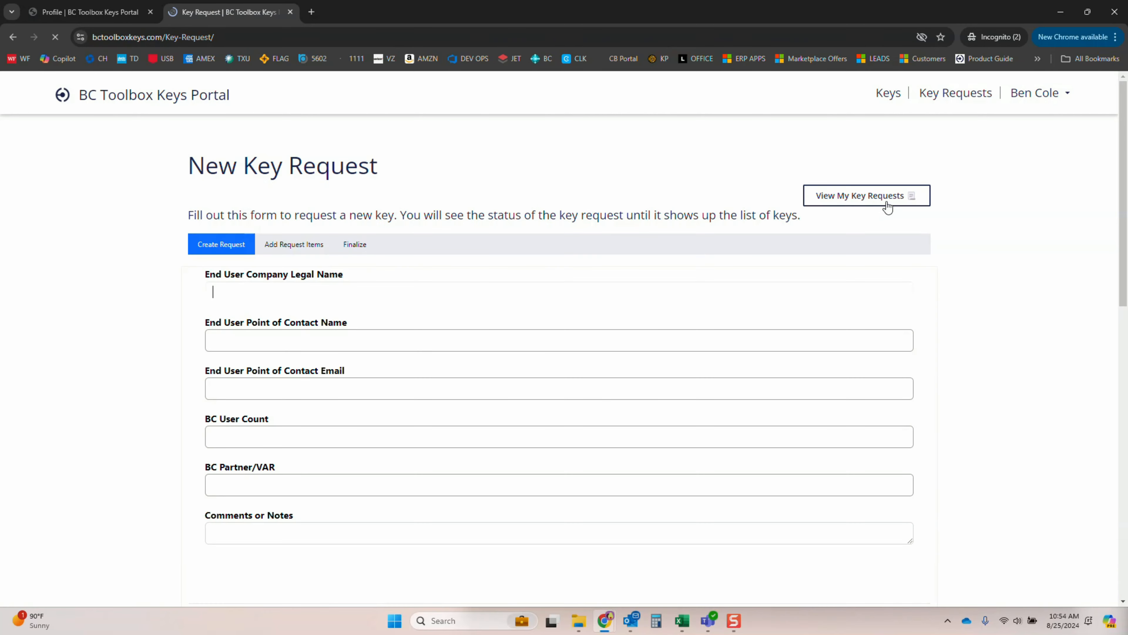
click(363, 289)
click(89, 290)
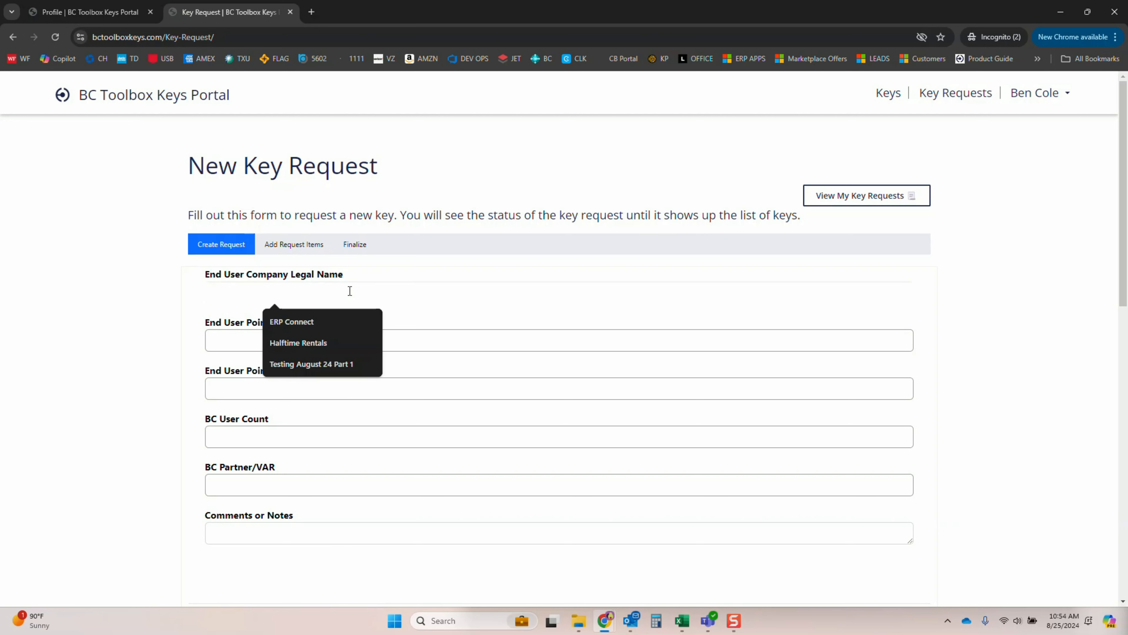
text(Testing )
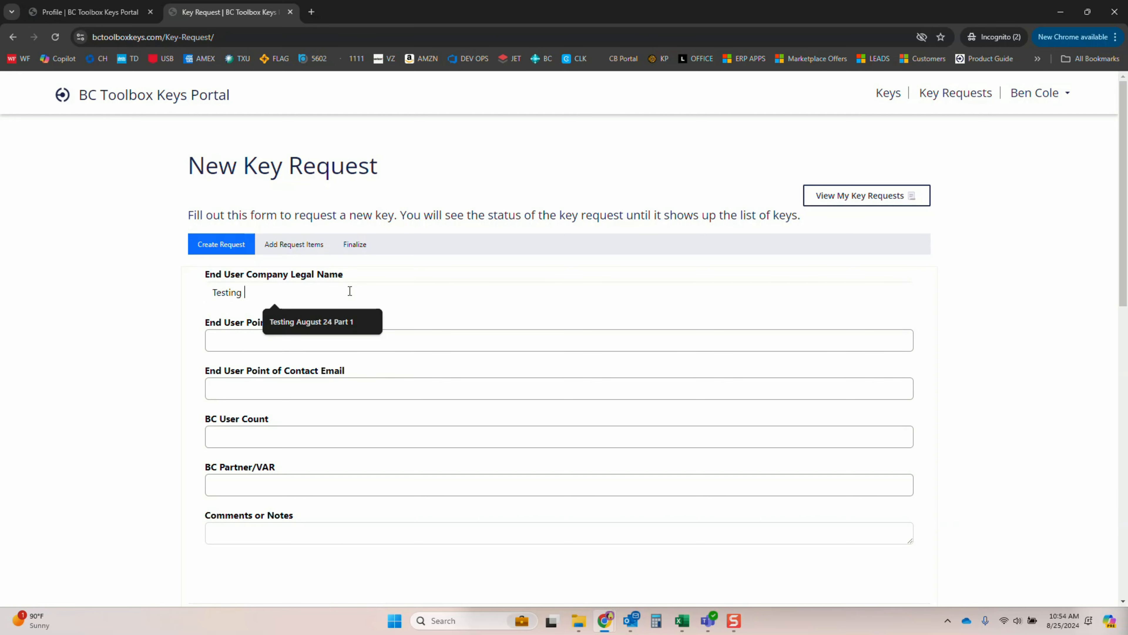
text(Key Request 1234)
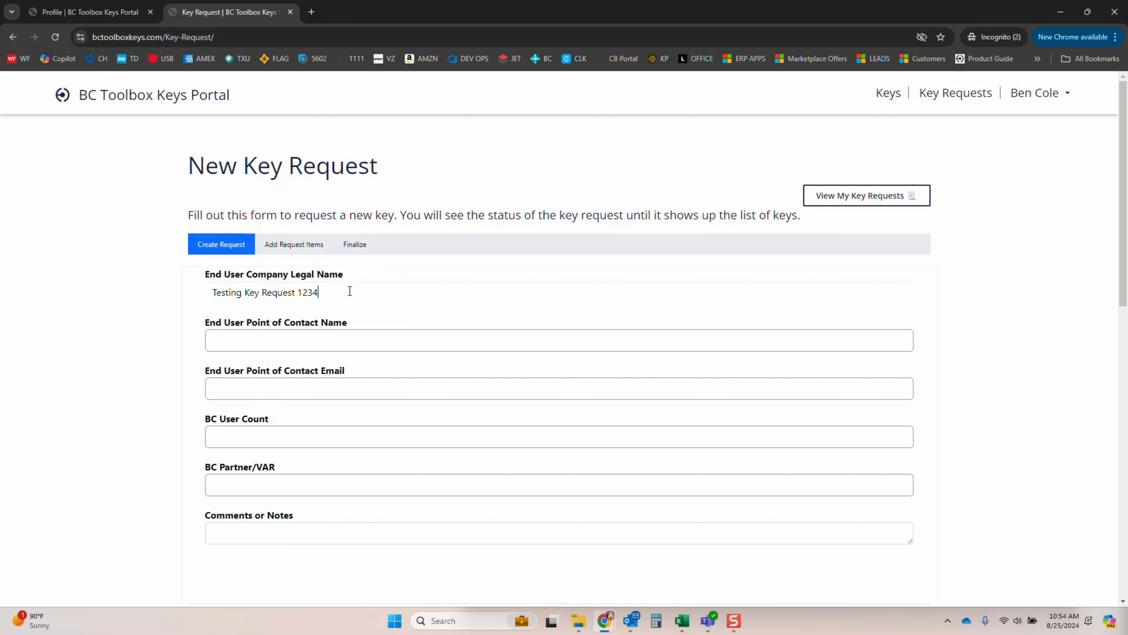
Fill in the end user's point of contact name and contact email on the key request
key(Tab)
text(Ben)
key(Tab)
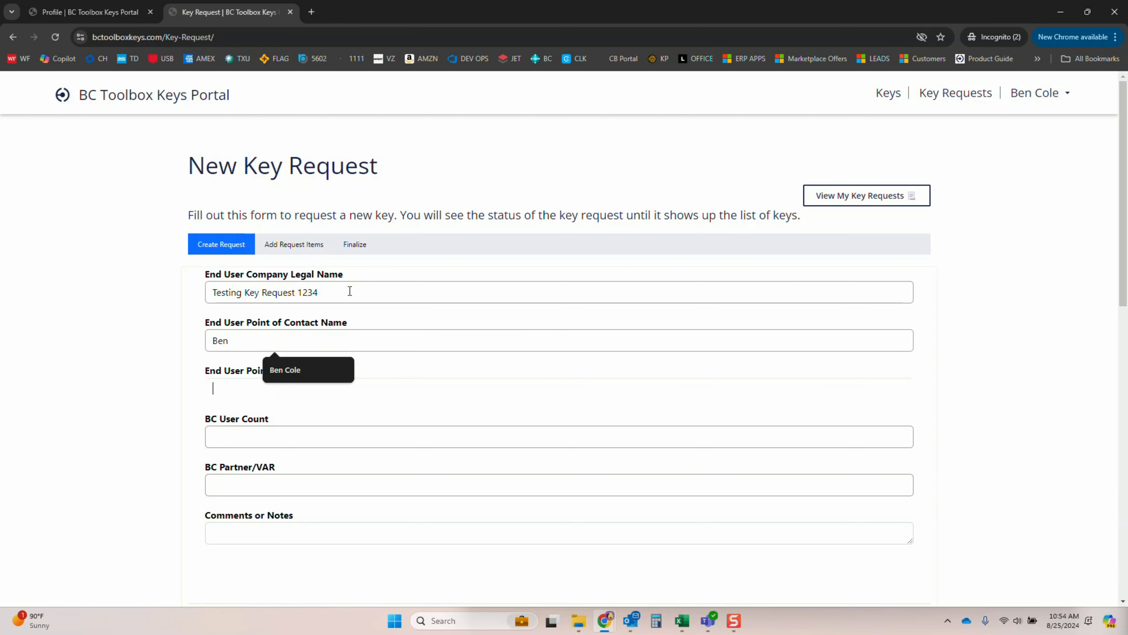
text(Cole)
key(Tab)
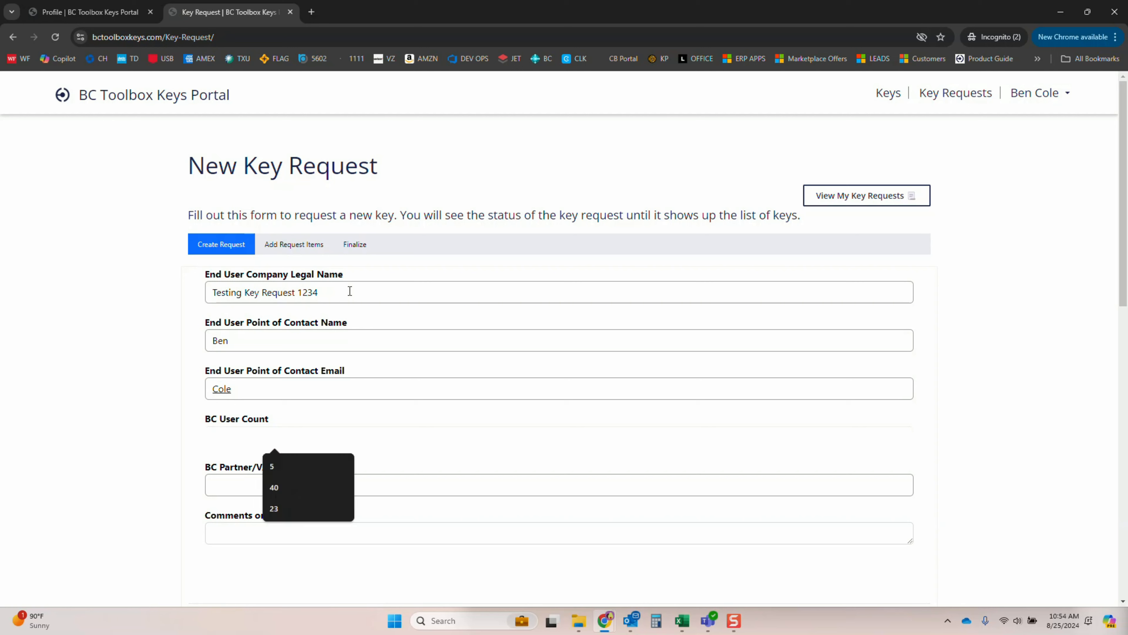
Set the BC user count to 20 and the BC Partner/VAR to ERP Connect
text(20)
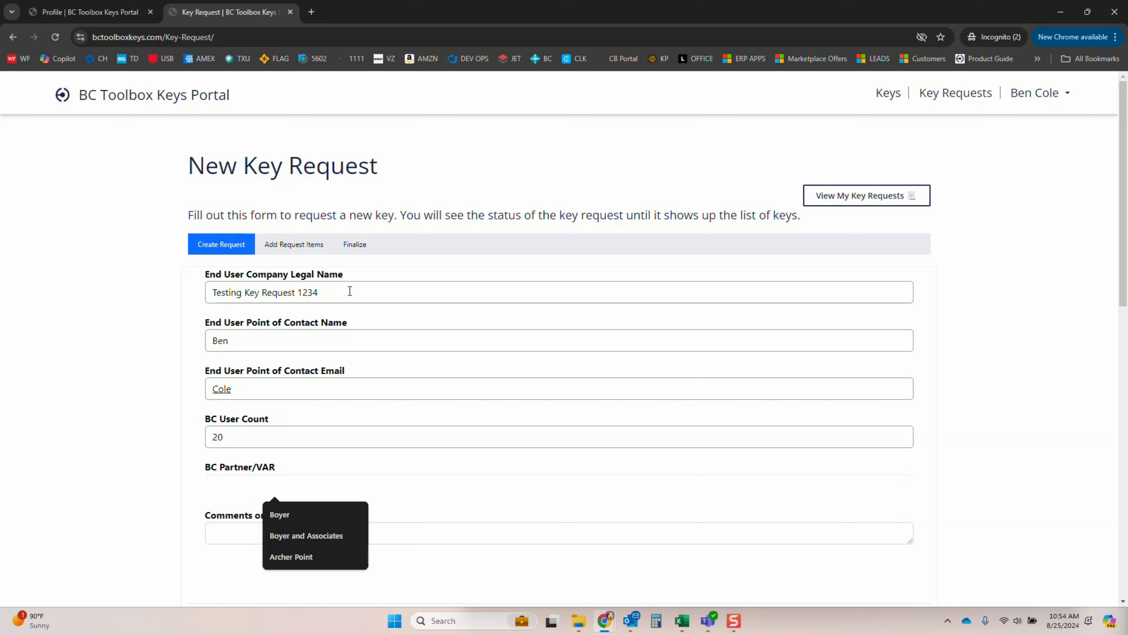
text(ERP Connect)
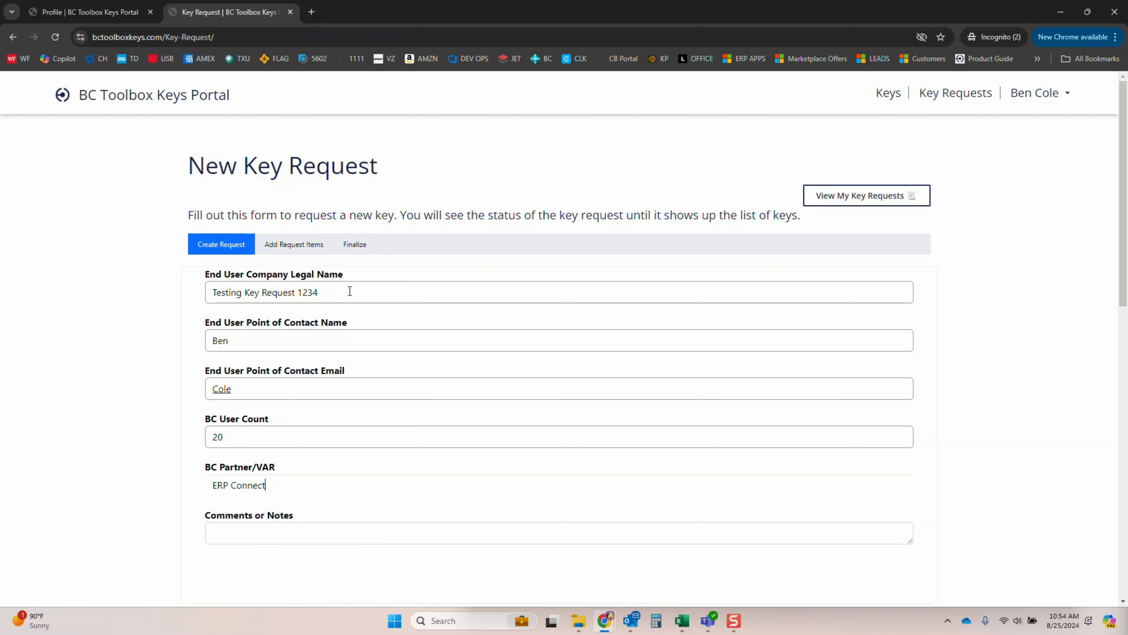
key(Tab)
Add the comment "Need keys ASAP, finalizing testing for go live." and try to continue to the request items
text(Need keys ASAP)
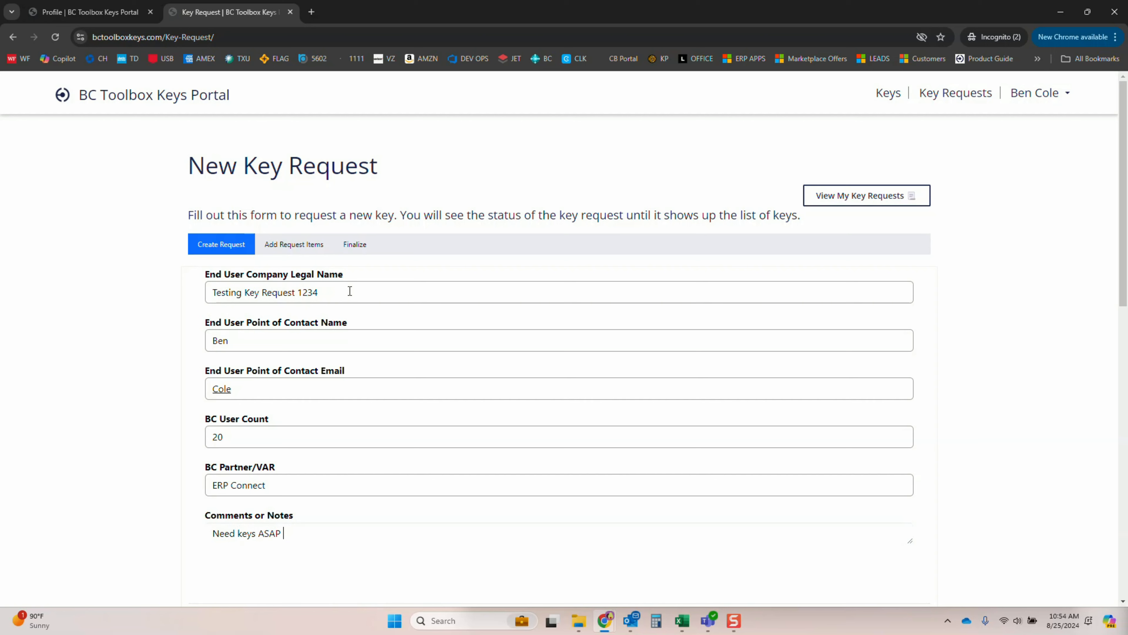
text(, finalizing testing for go live)
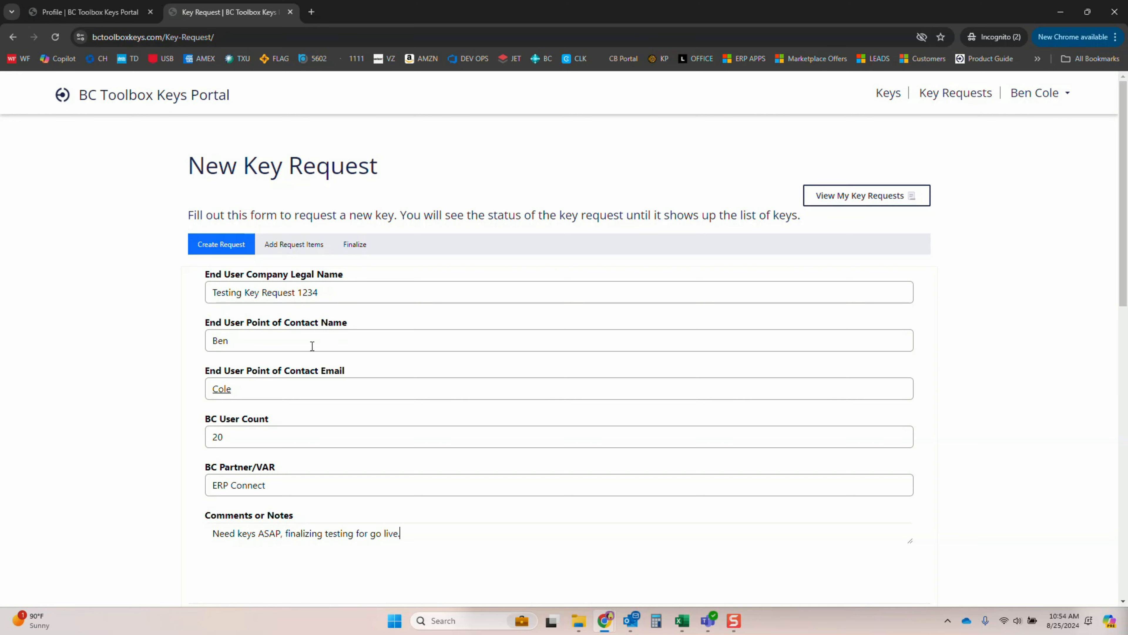
text(.)
scroll(308, 501, down, 1)
click(209, 508)
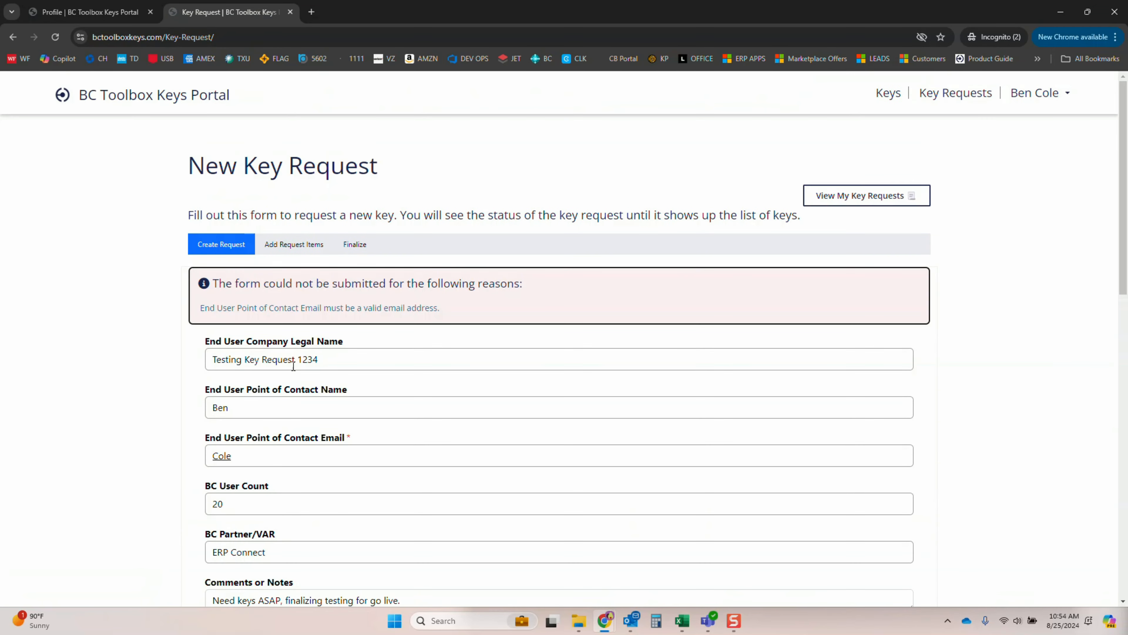
Replace the point of contact email with a valid email address and continue to the request items
scroll(250, 445, down, 1)
drag(302, 399, 152, 394)
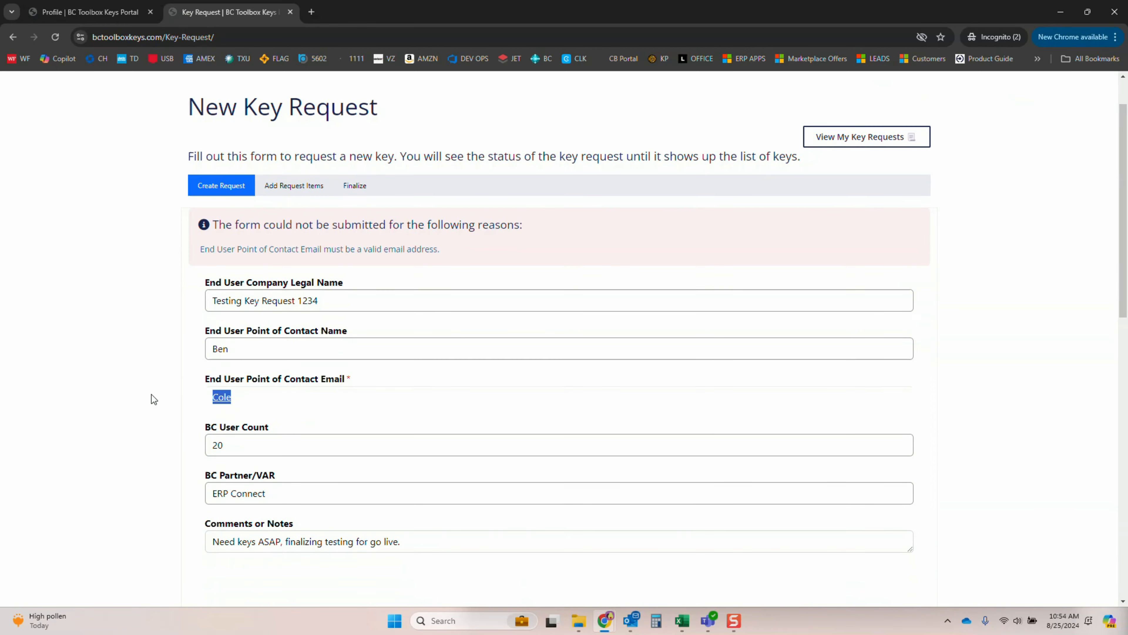
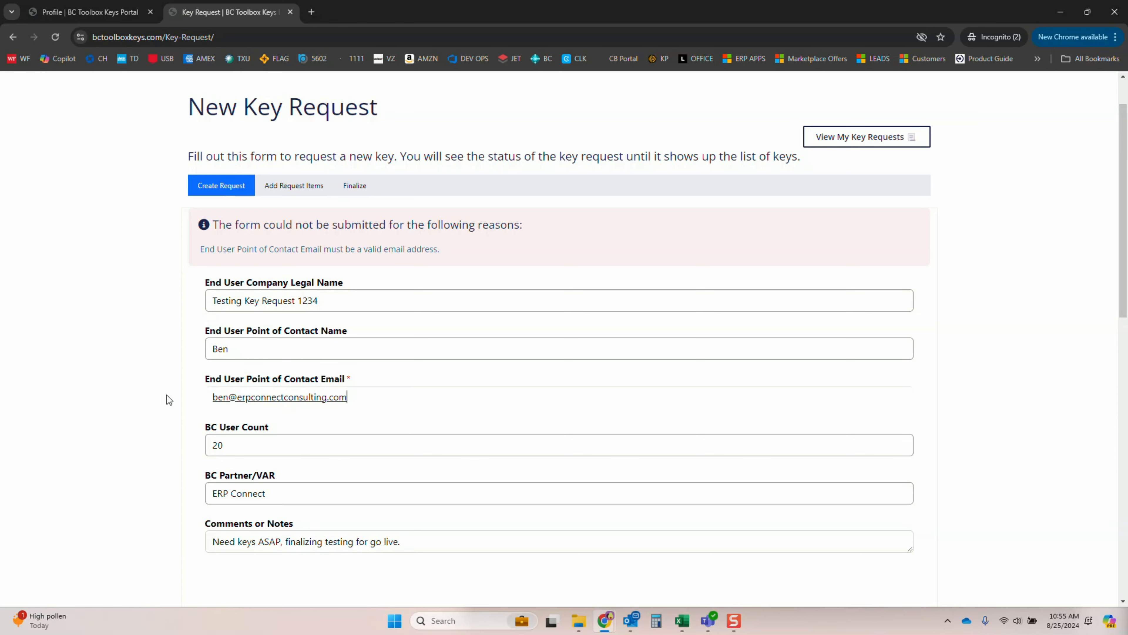
scroll(192, 479, down, 2)
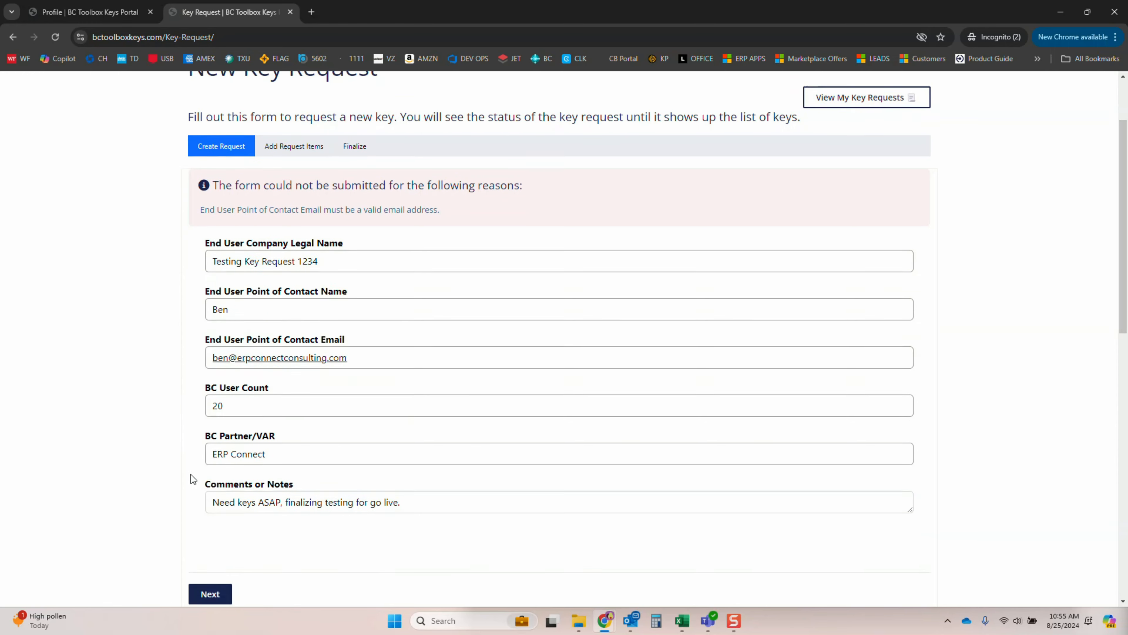
click(208, 517)
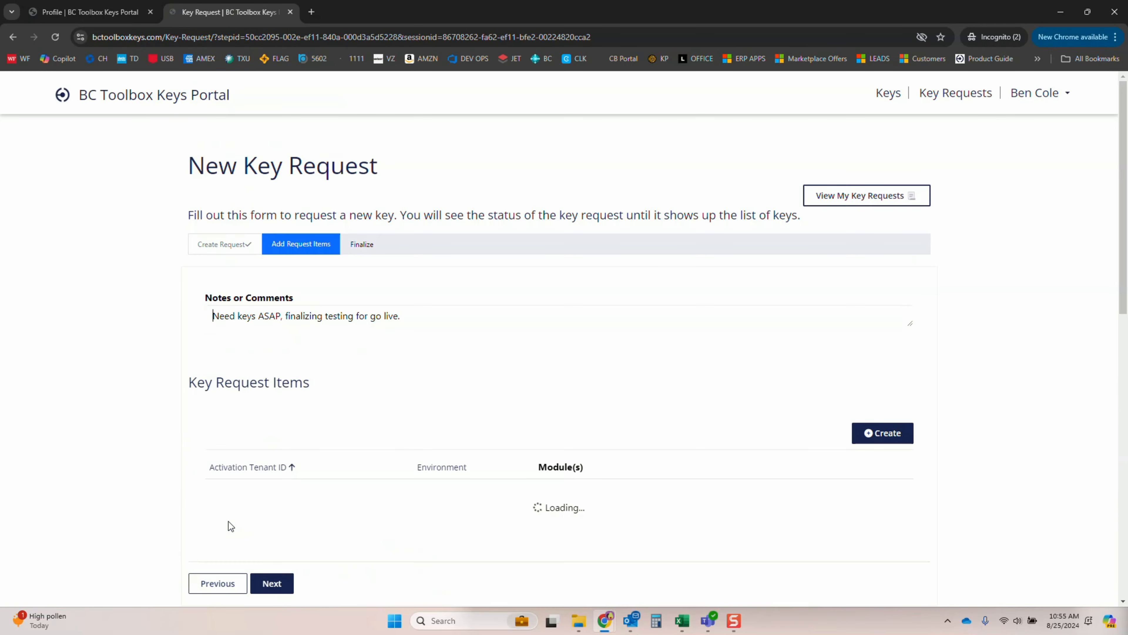
Create a key request item and fill in its activation tenant ID
scroll(317, 340, down, 2)
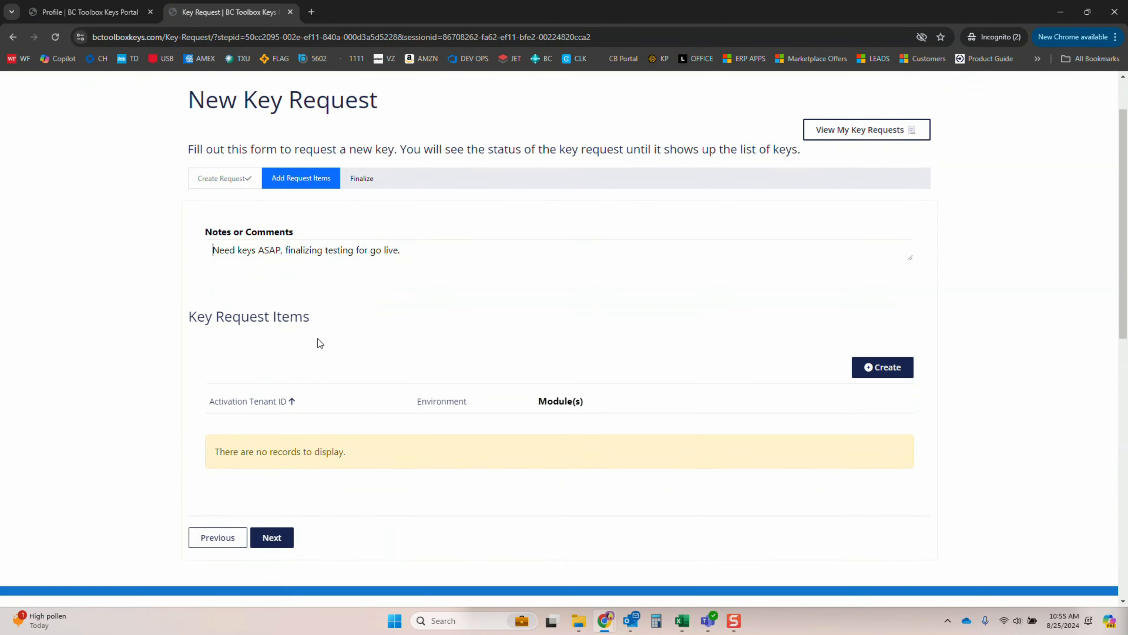
scroll(478, 364, up, 1)
click(908, 375)
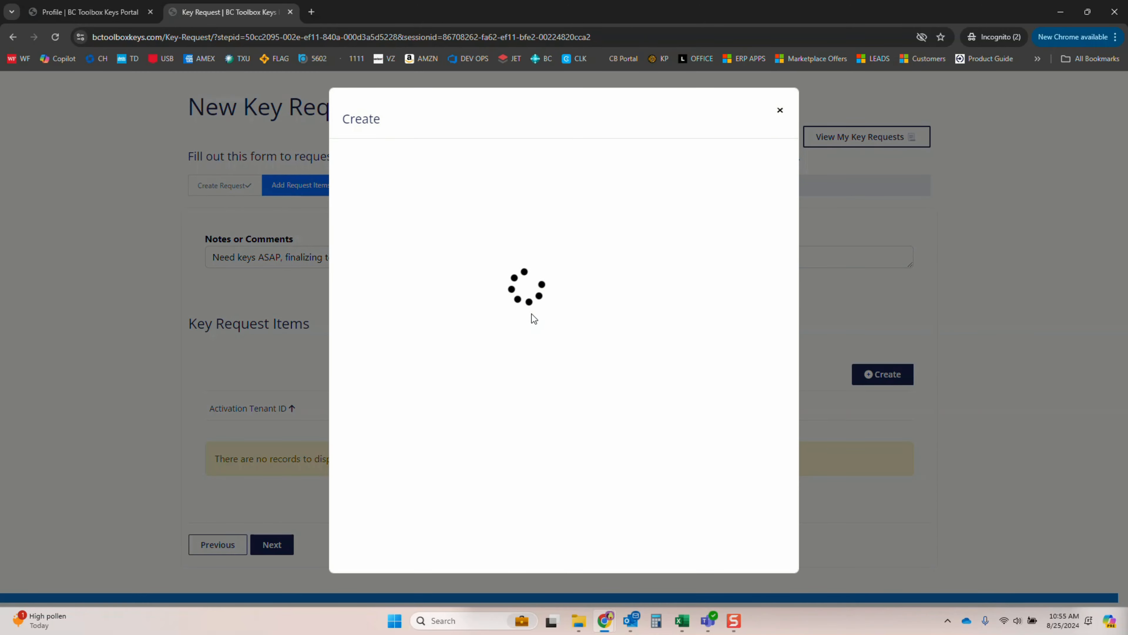
click(474, 176)
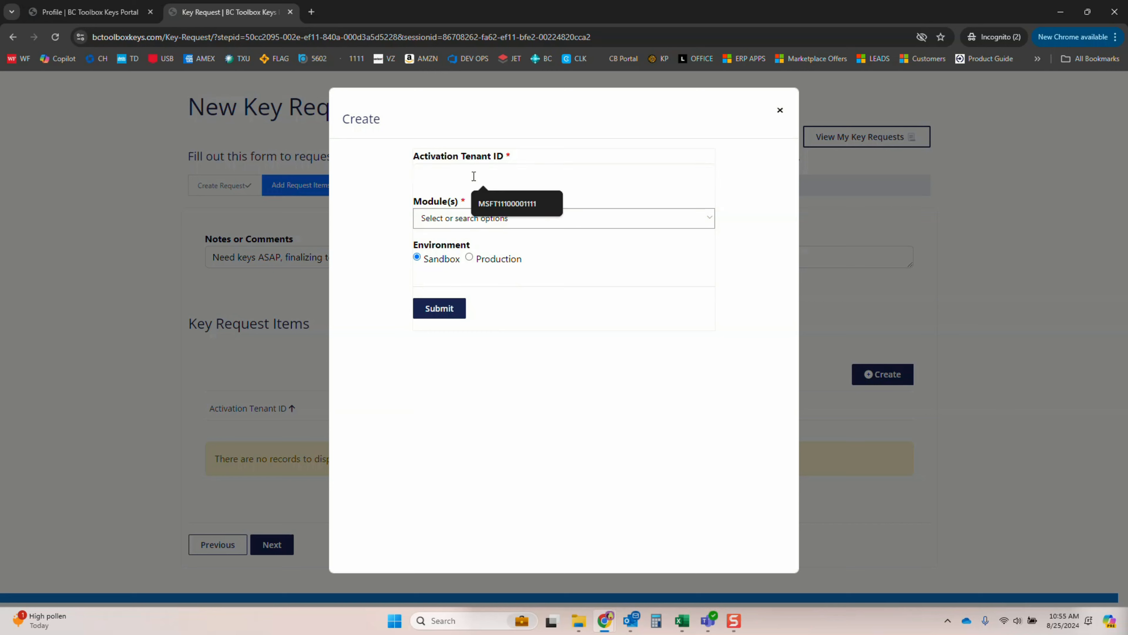
text(MSFT1234567890)
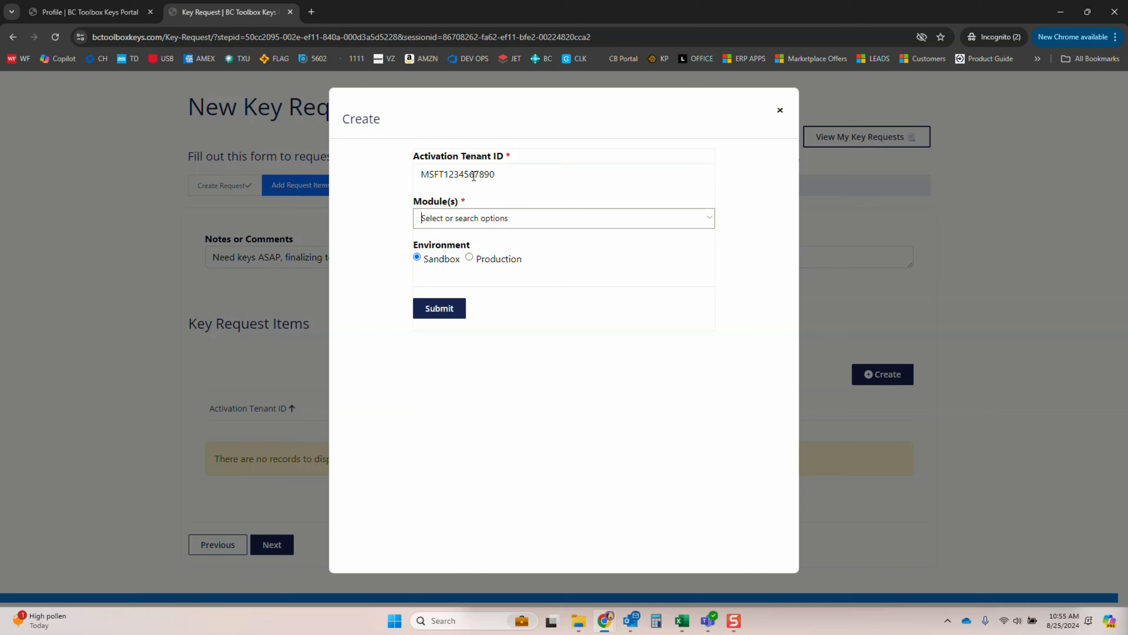
Submit the request item with the modules AAC - Advanced Accounting and DIS - Dispatch Management for the Production environment
click(707, 222)
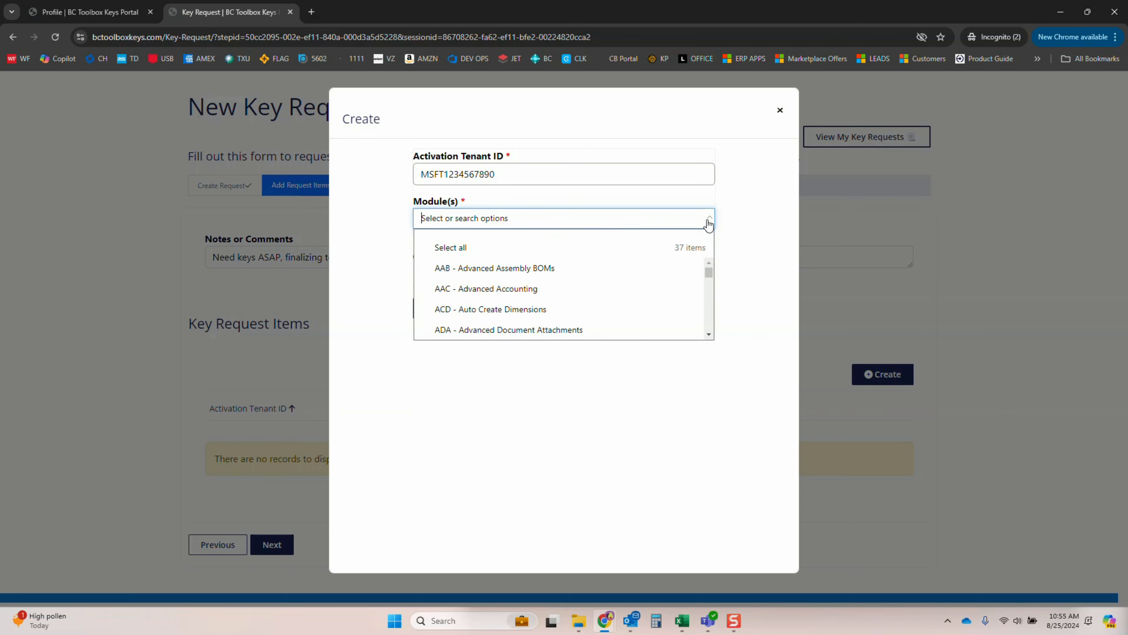
click(551, 294)
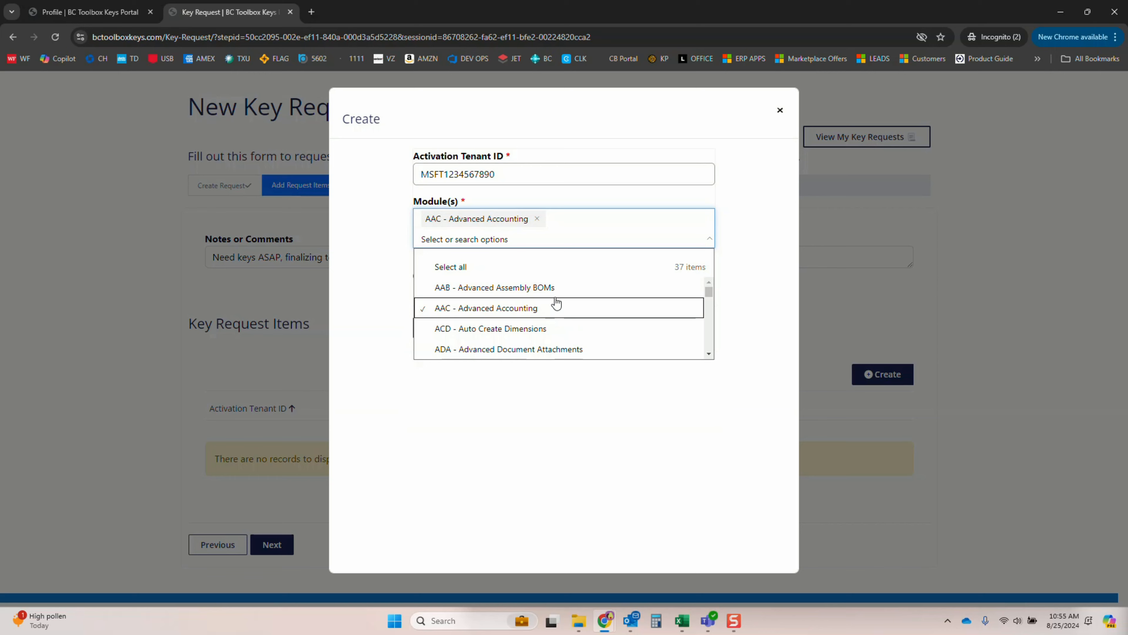
scroll(558, 305, down, 1)
scroll(583, 317, down, 5)
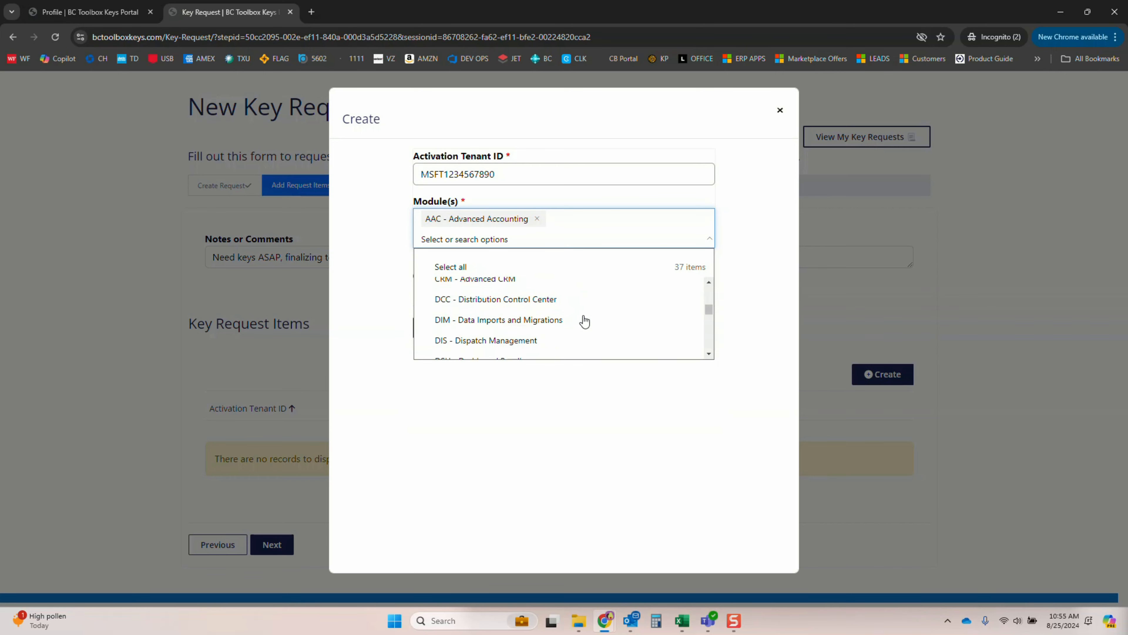
scroll(583, 319, down, 1)
click(504, 286)
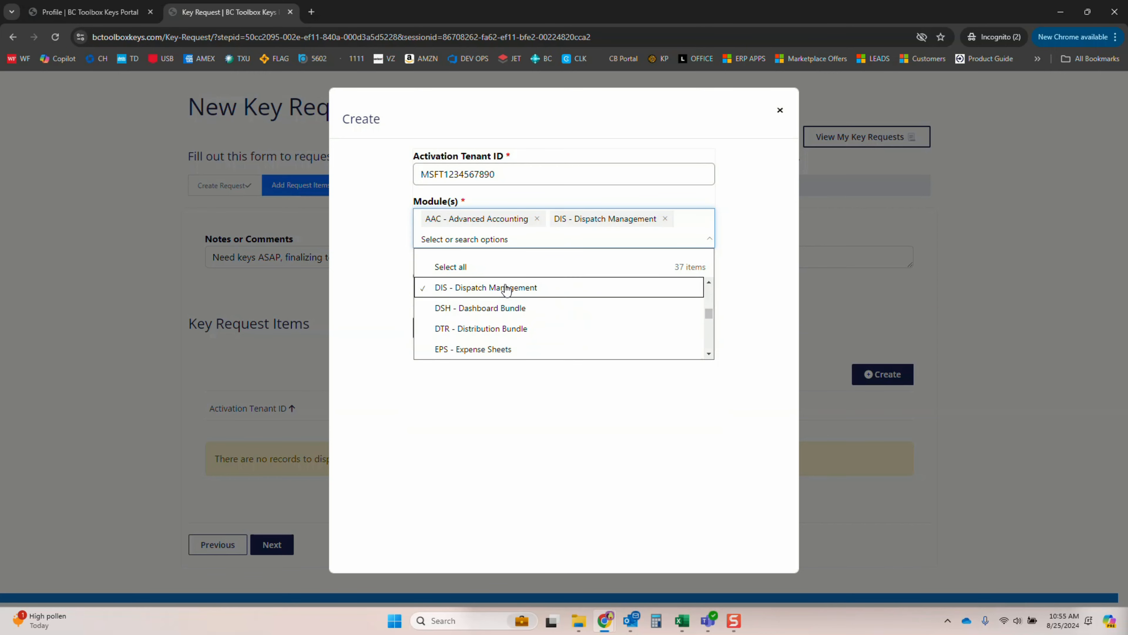
click(720, 327)
click(469, 257)
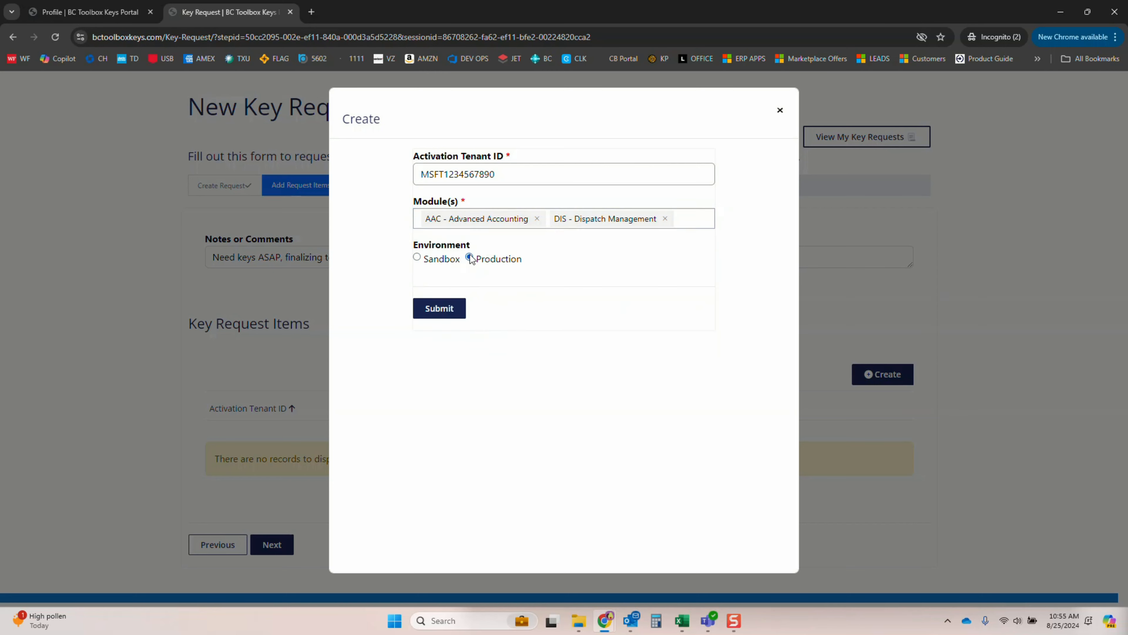
click(427, 311)
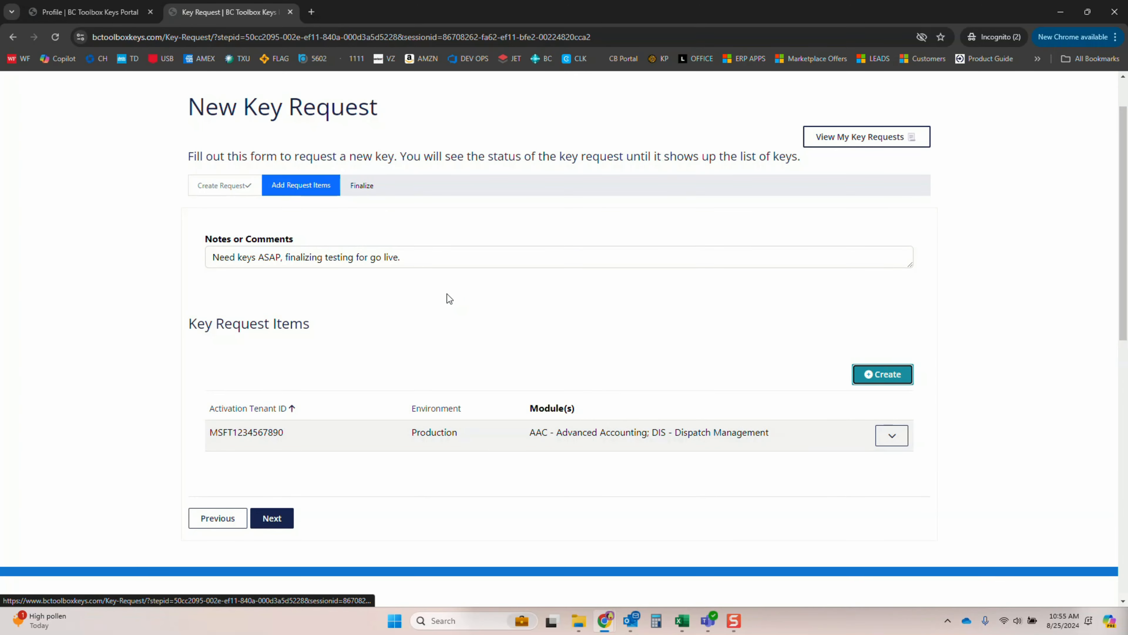
Finalize and submit the key request, and open the list of pending key requests
click(288, 514)
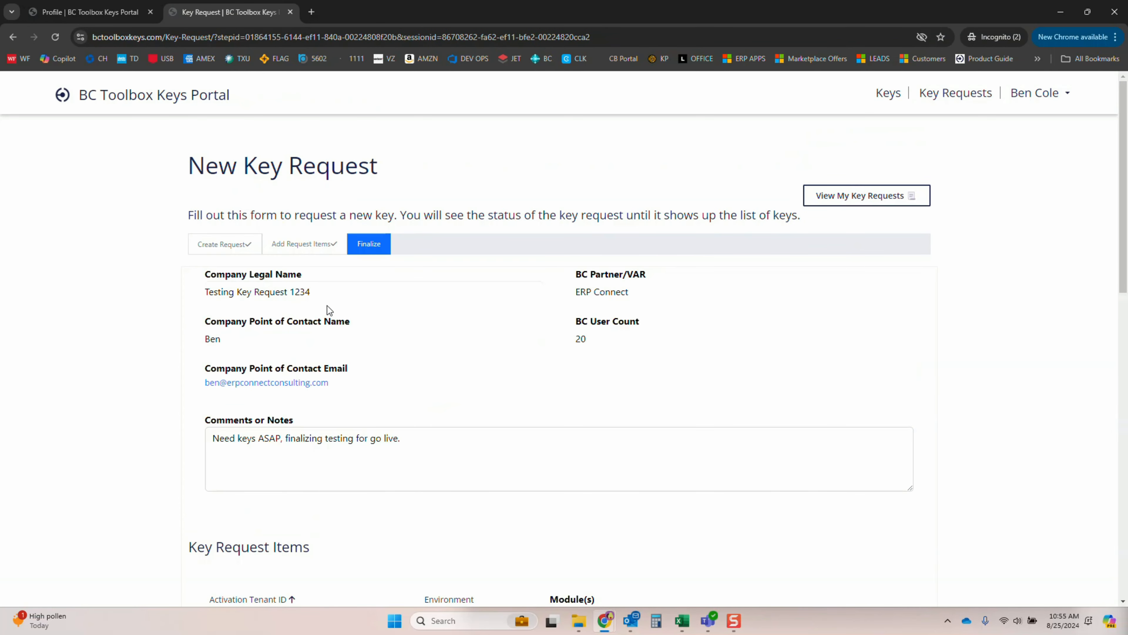
scroll(391, 329, down, 5)
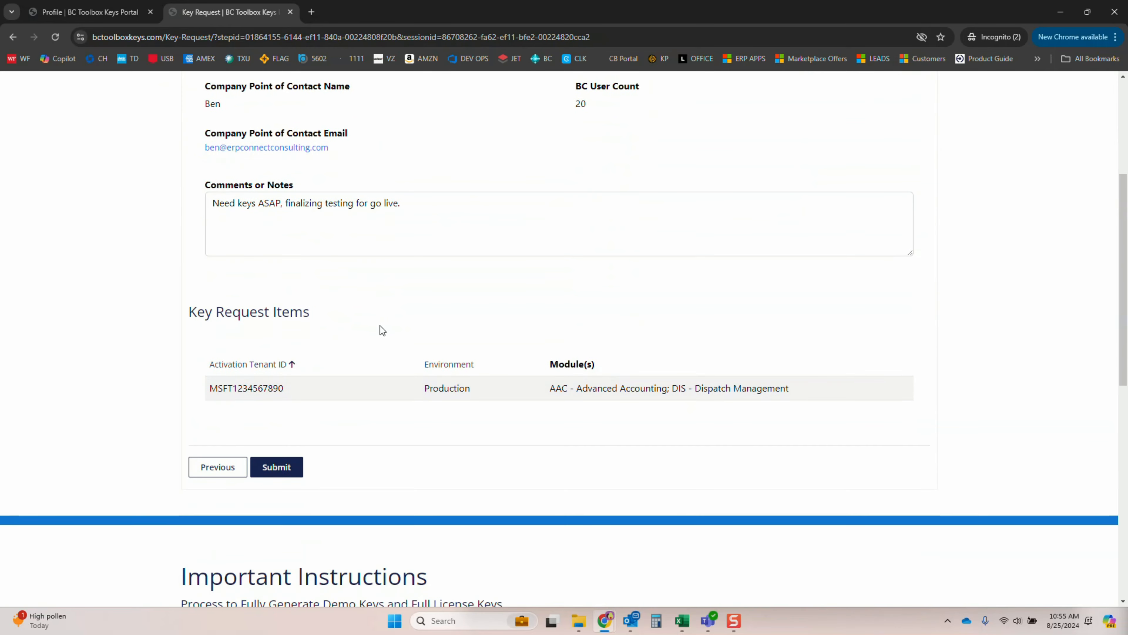
click(280, 465)
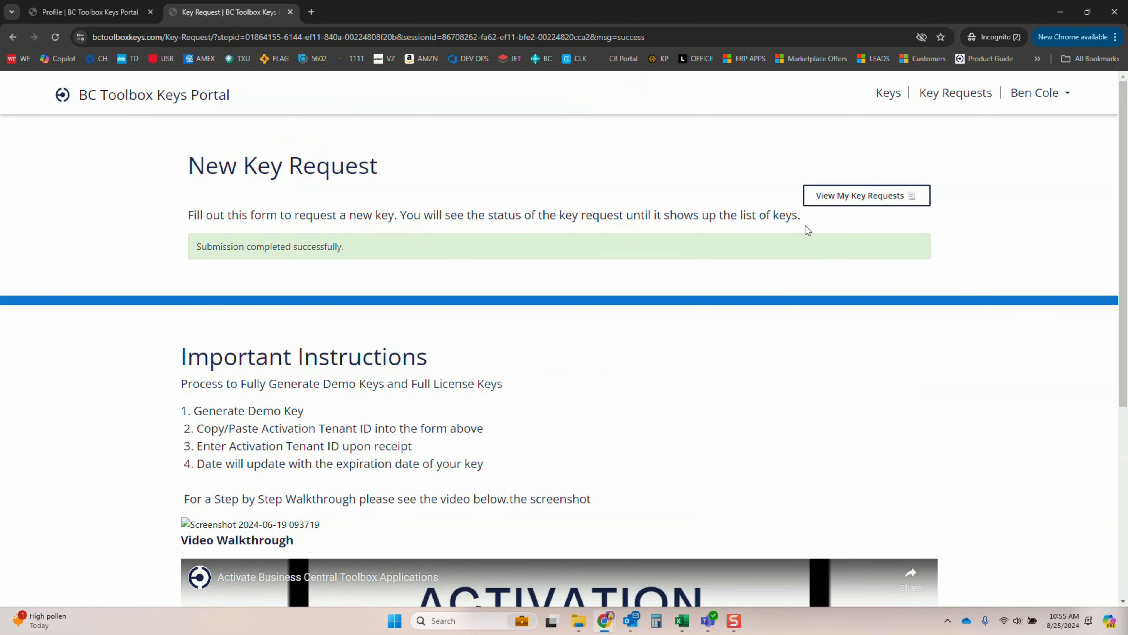
click(882, 200)
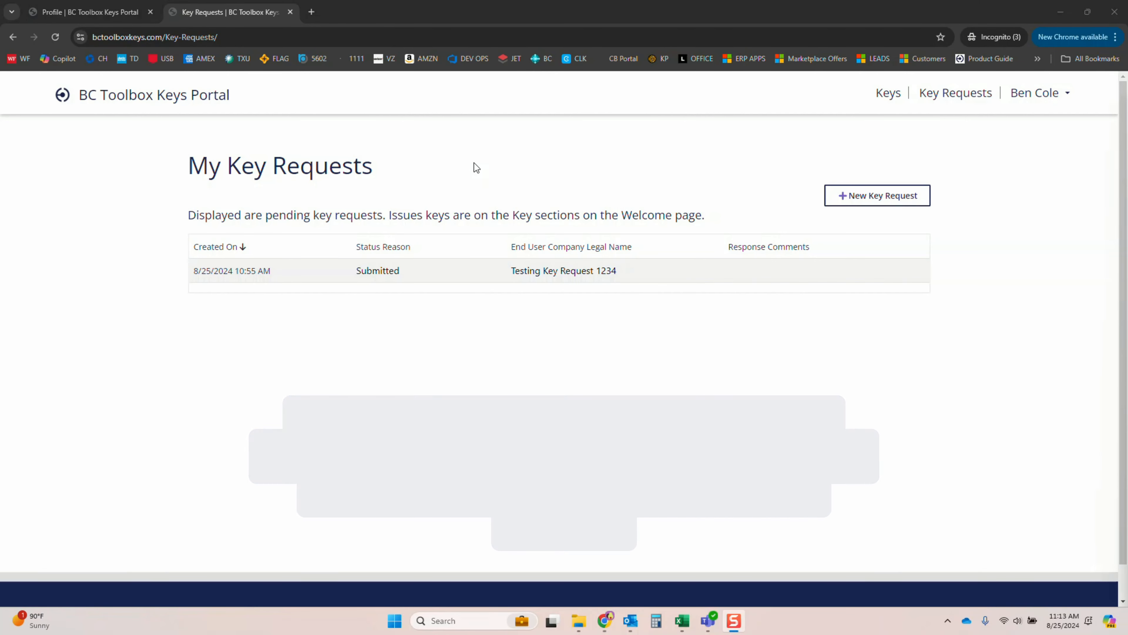
Refresh the key requests list and check the status, end user company and response comments of the submitted request
click(55, 35)
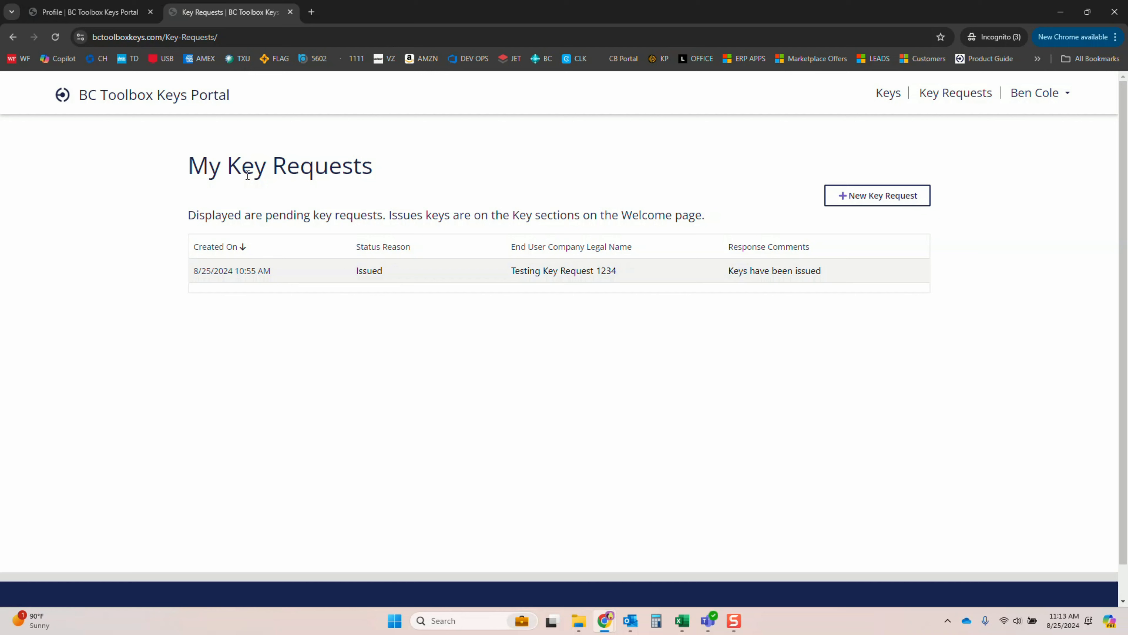
drag(200, 170, 377, 175)
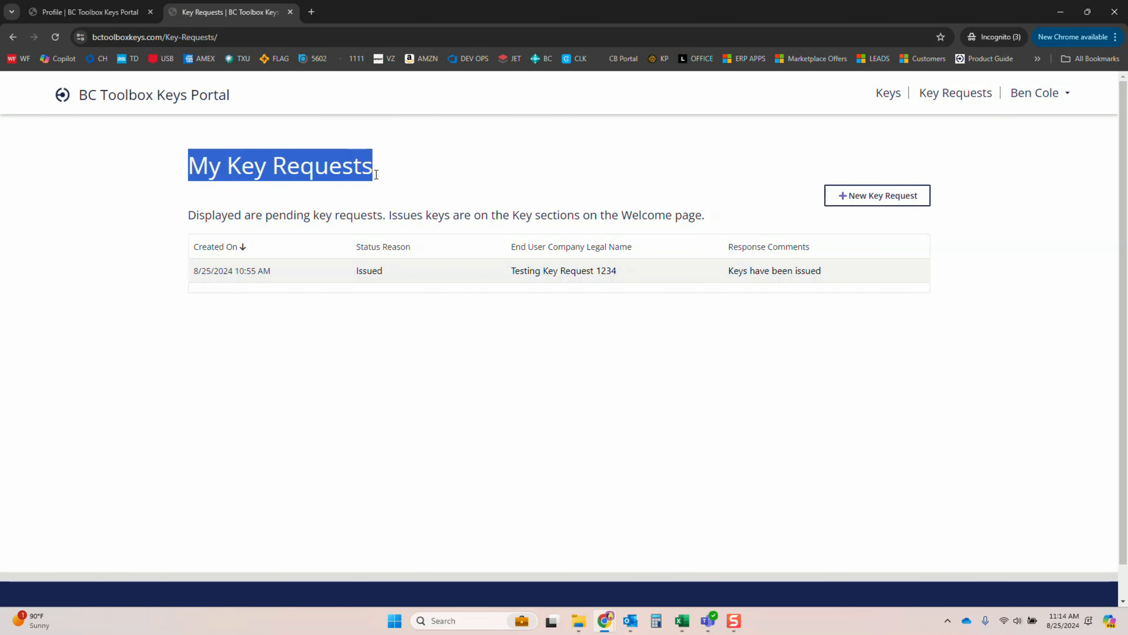
click(250, 291)
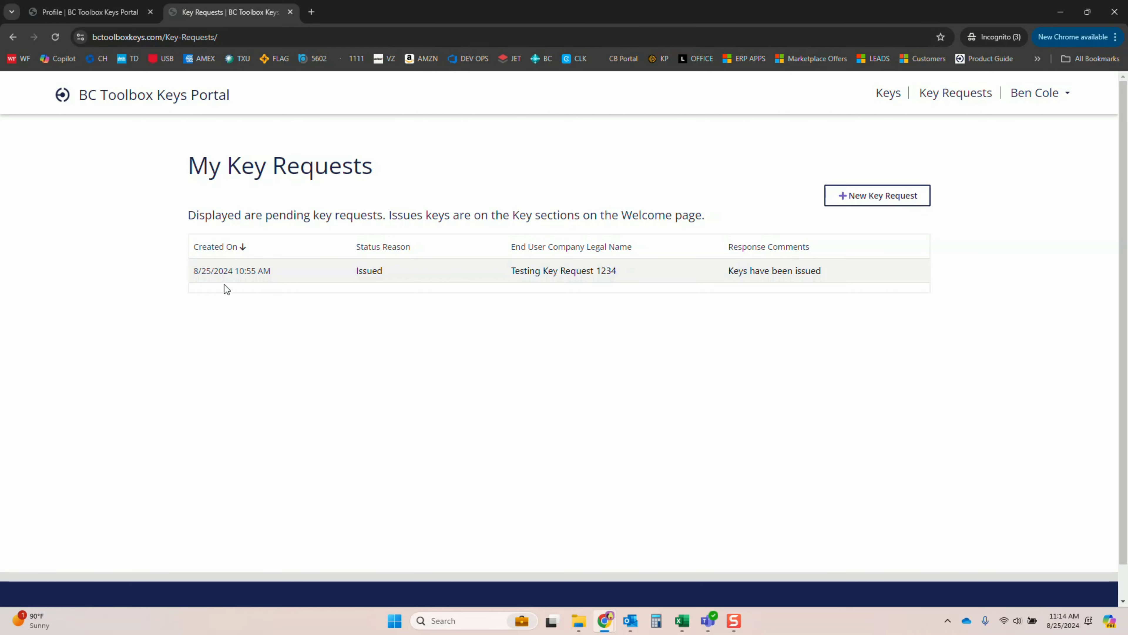
double_click(359, 277)
drag(529, 272, 617, 272)
click(759, 283)
Return to the activation keys home page, check the customer filter, and open the view of keys by customer
click(216, 97)
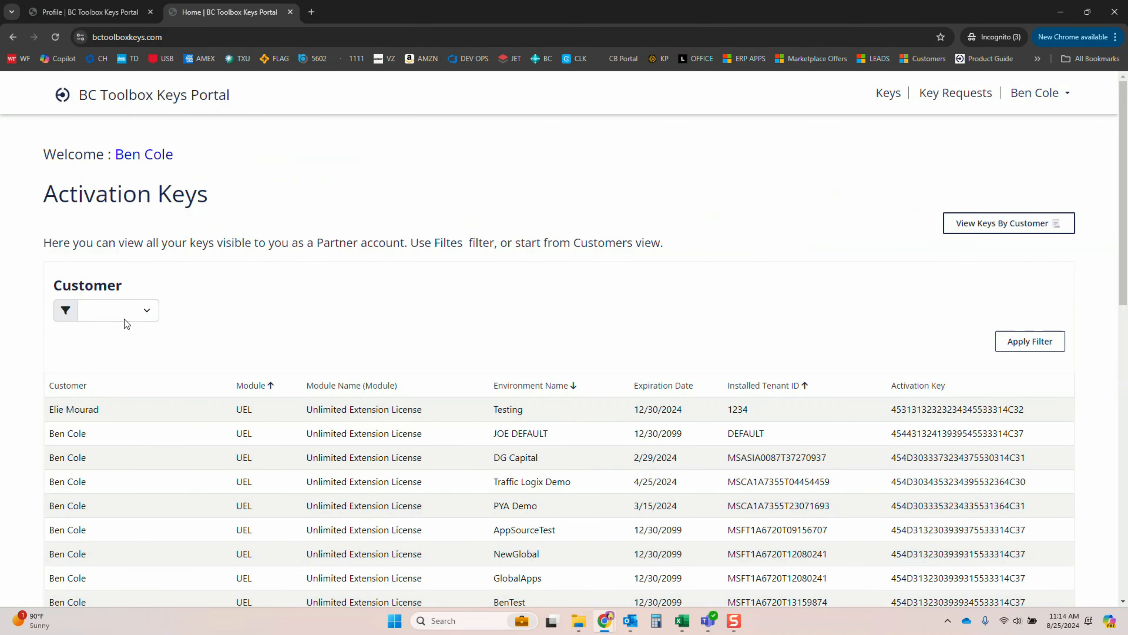
click(124, 317)
click(193, 340)
click(990, 225)
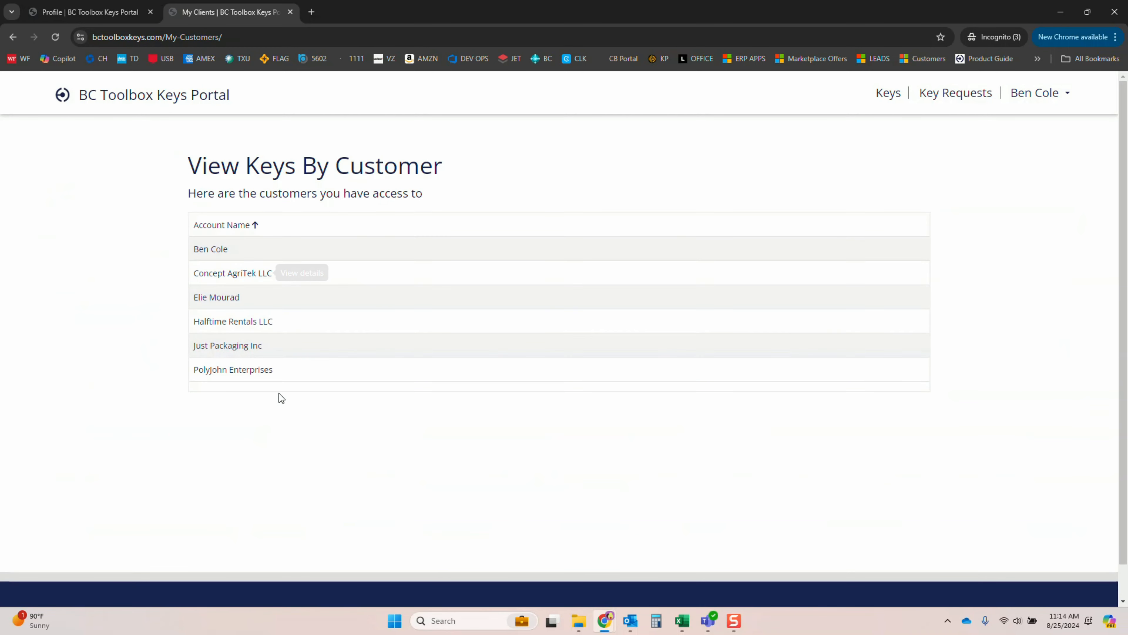
click(957, 97)
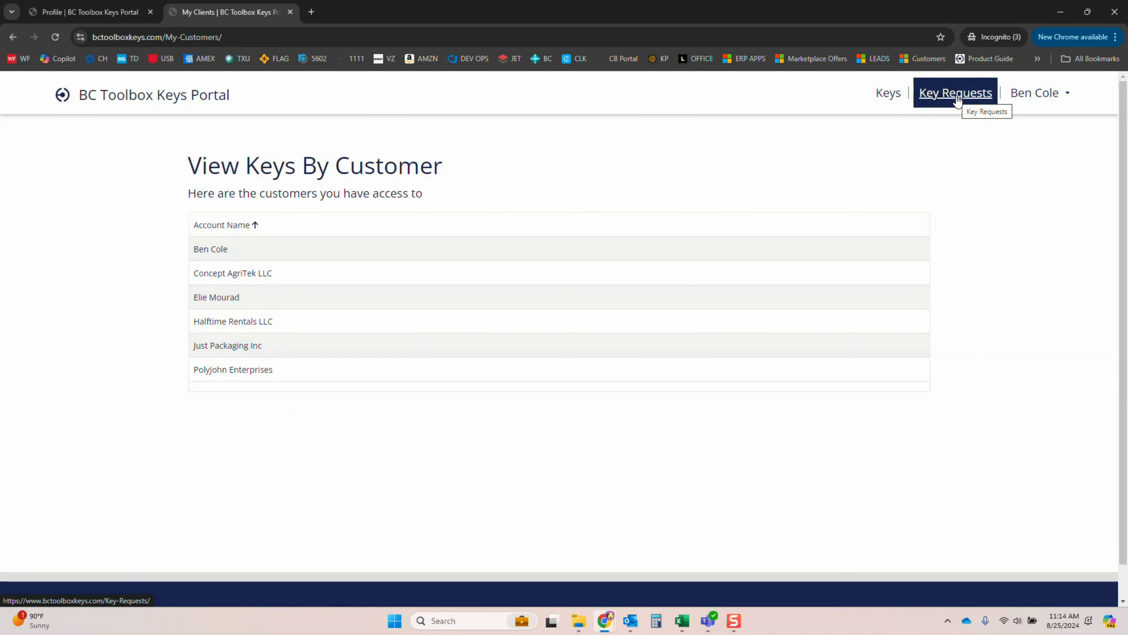
Open the account's profile page and review the contact and company information
click(1044, 95)
click(1024, 130)
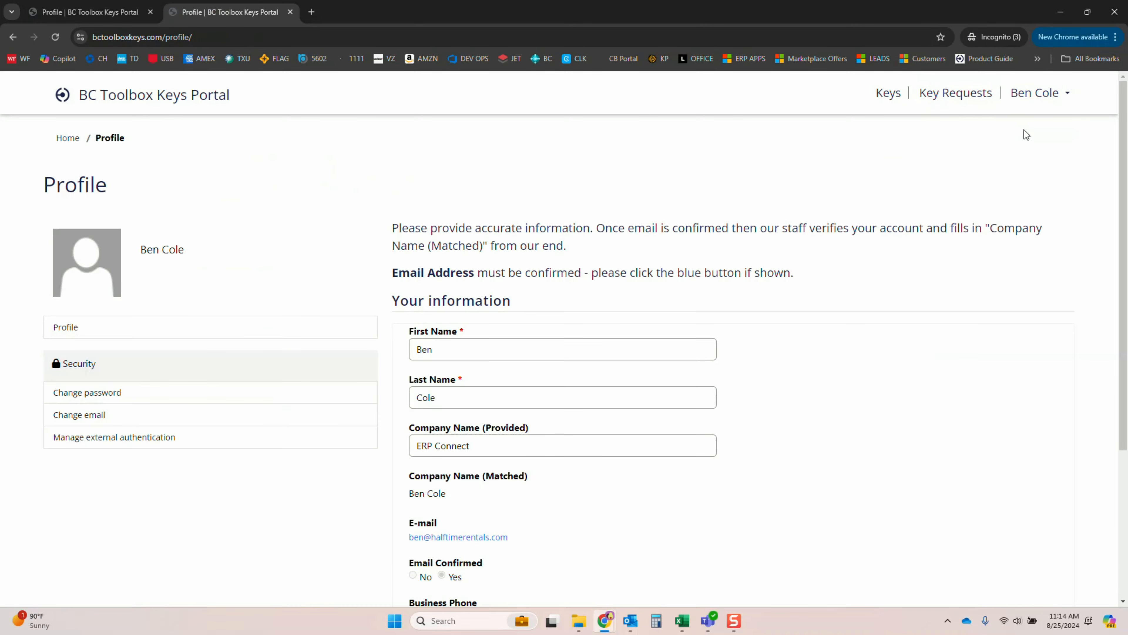
scroll(546, 285, down, 3)
scroll(545, 281, down, 2)
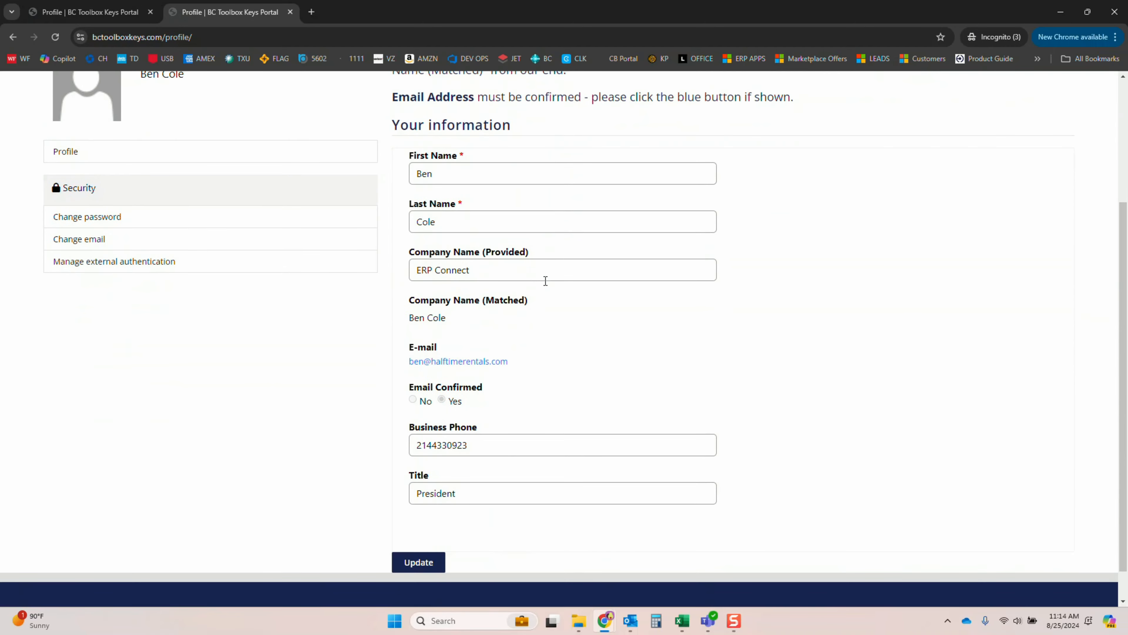
scroll(546, 280, up, 5)
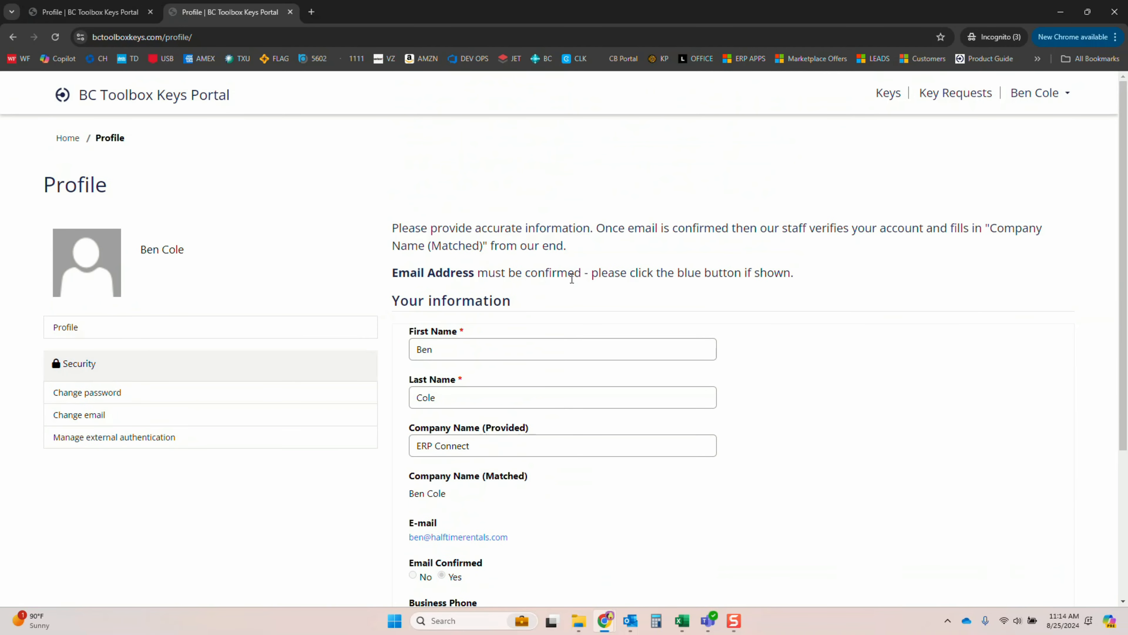